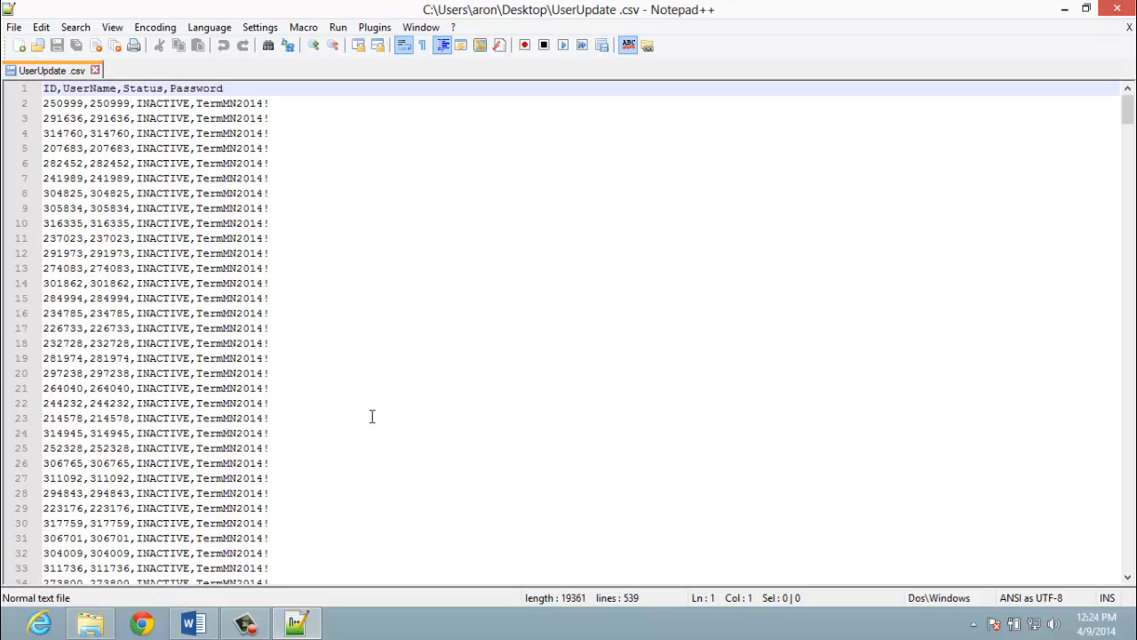
# Search the installed apps for "taleo" and launch Taleo Connect Client
pyautogui.press('super')
pyautogui.write('taleo')
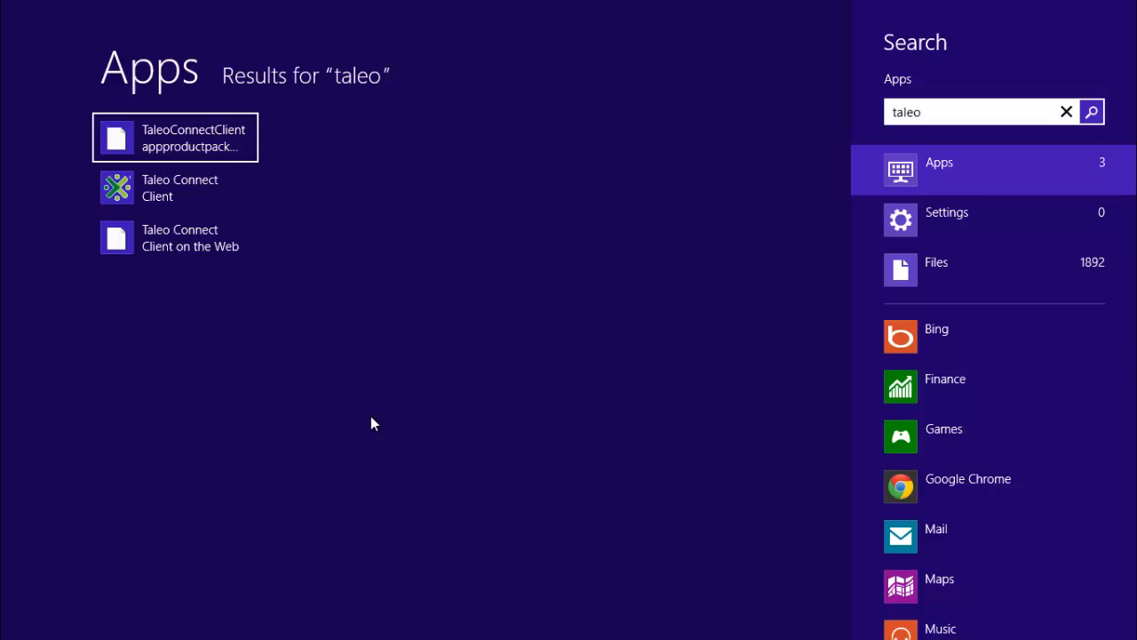
pyautogui.press('Down')
pyautogui.press('Return')
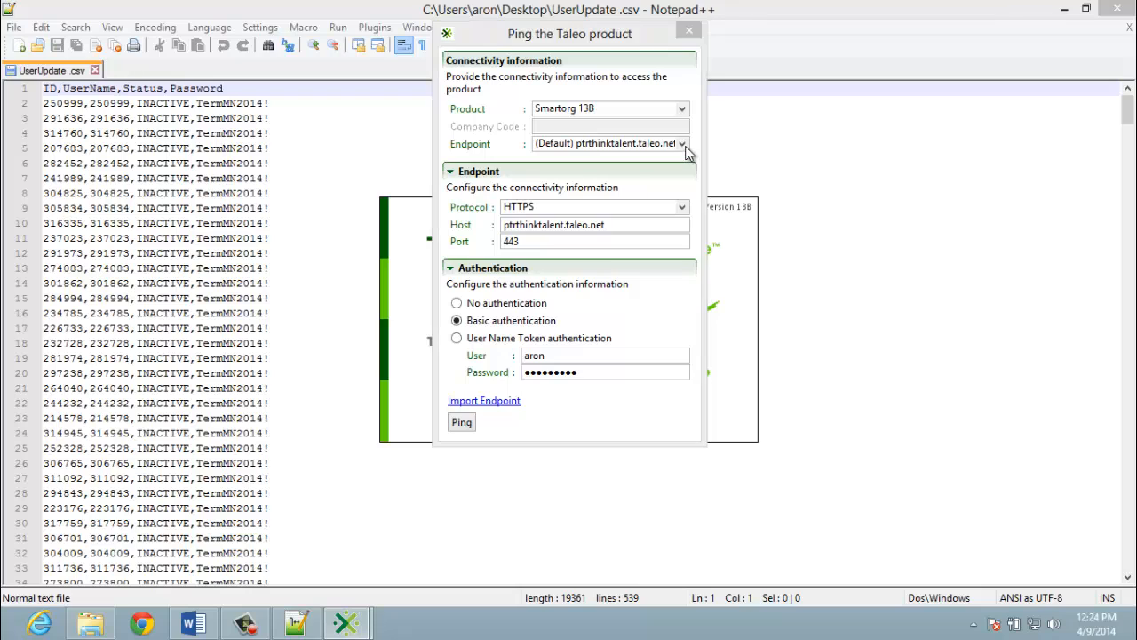
# Select the mentor.taleo.net endpoint for Smartorg 13B and ping it to connect
pyautogui.click(681, 143)
pyautogui.scroll(-2, 685, 203)
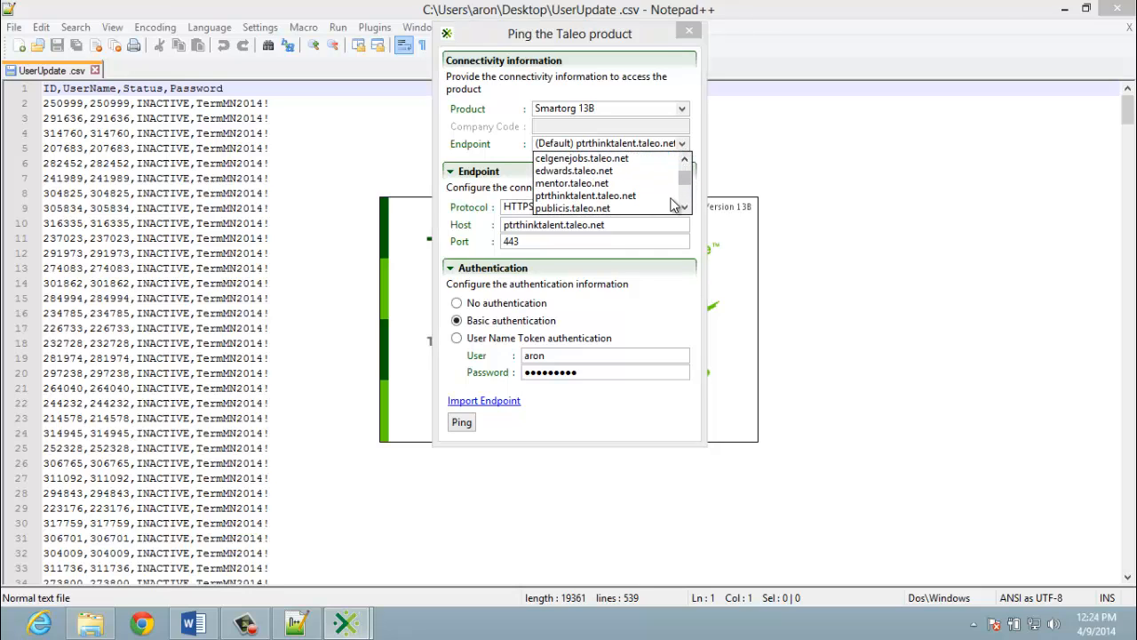
pyautogui.click(588, 183)
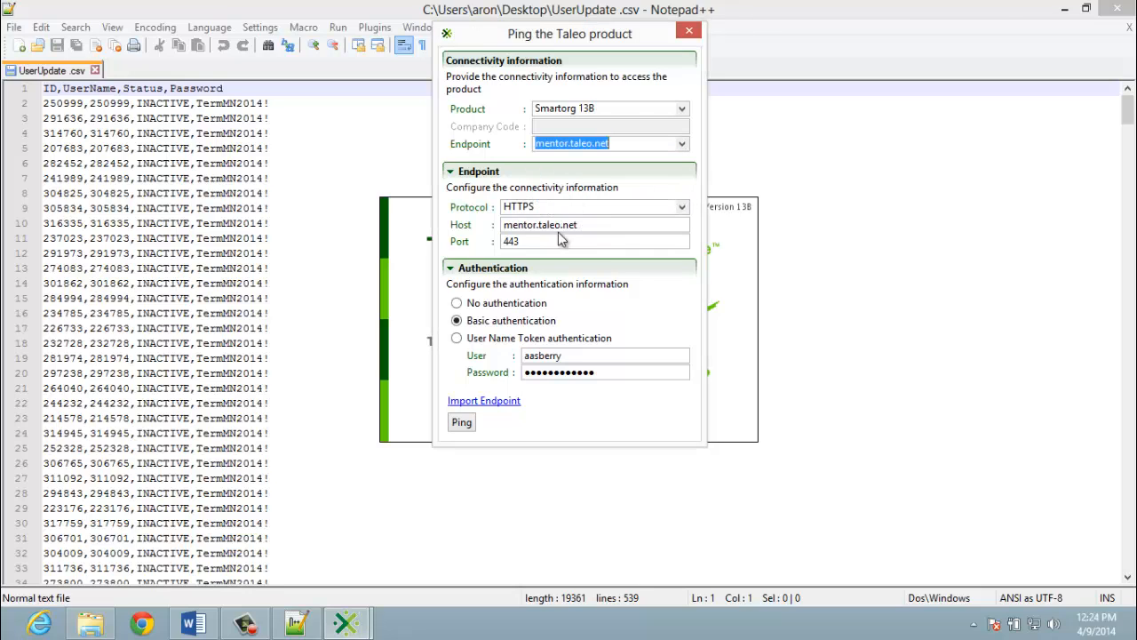
pyautogui.click(462, 421)
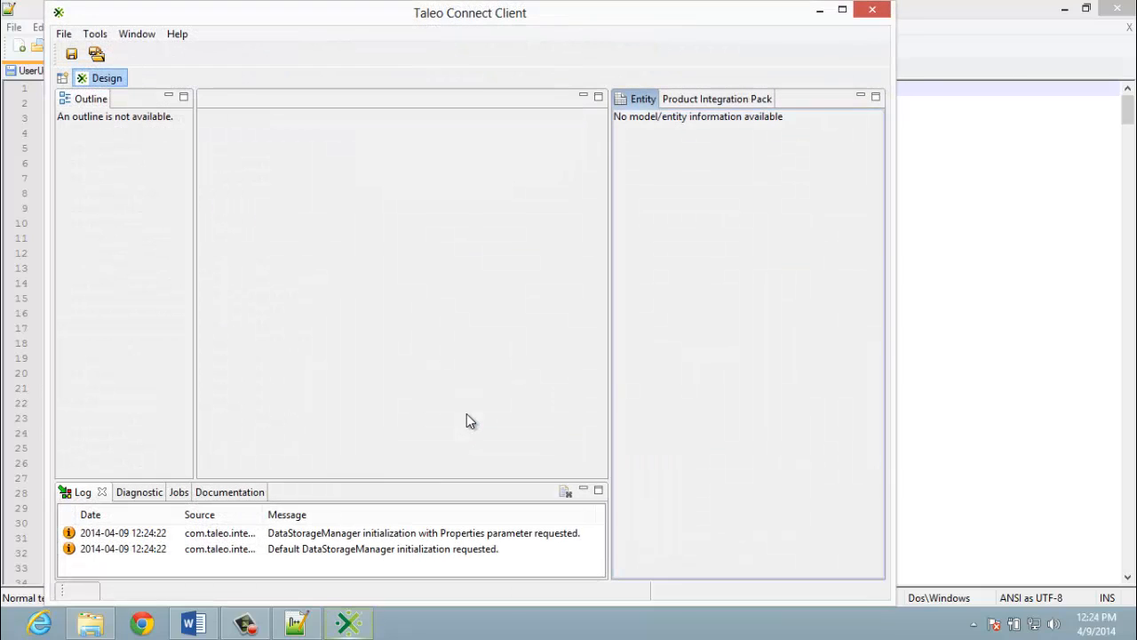
# Create a new import specification for the Smartorg 13B User service with the update operation, and maximize the client window
pyautogui.click(65, 35)
pyautogui.moveTo(87, 52)
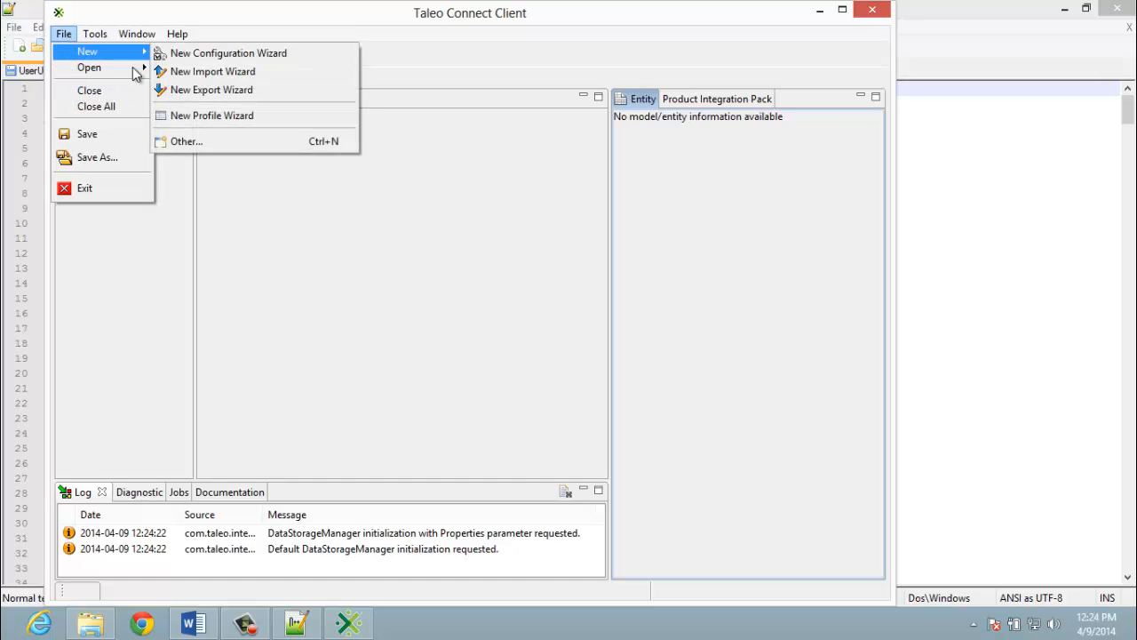
pyautogui.click(193, 80)
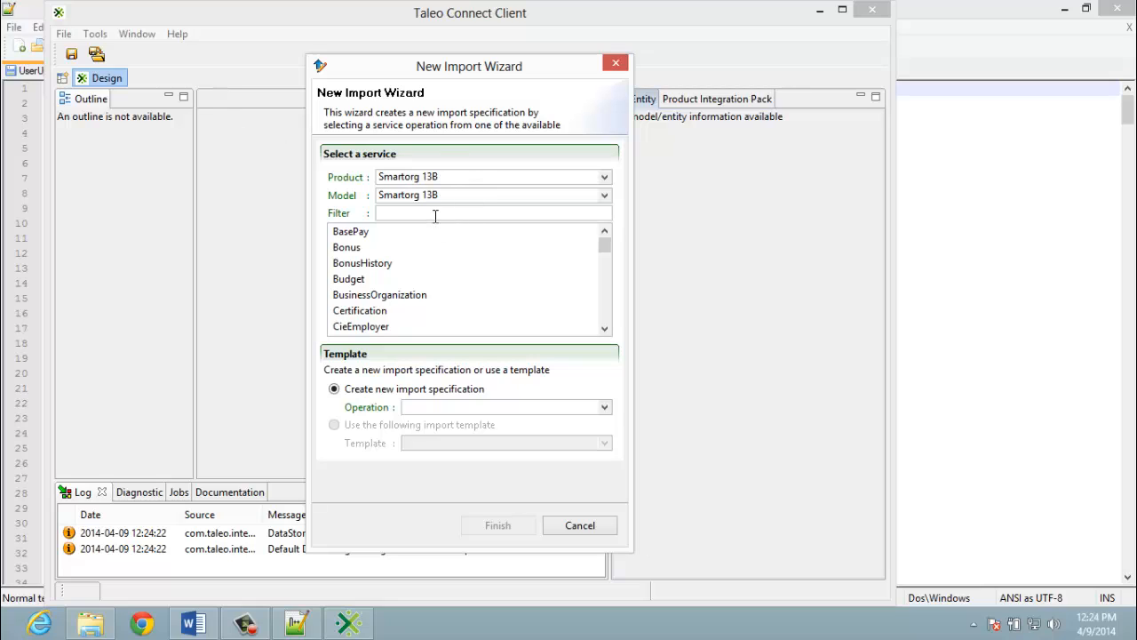
pyautogui.write('user')
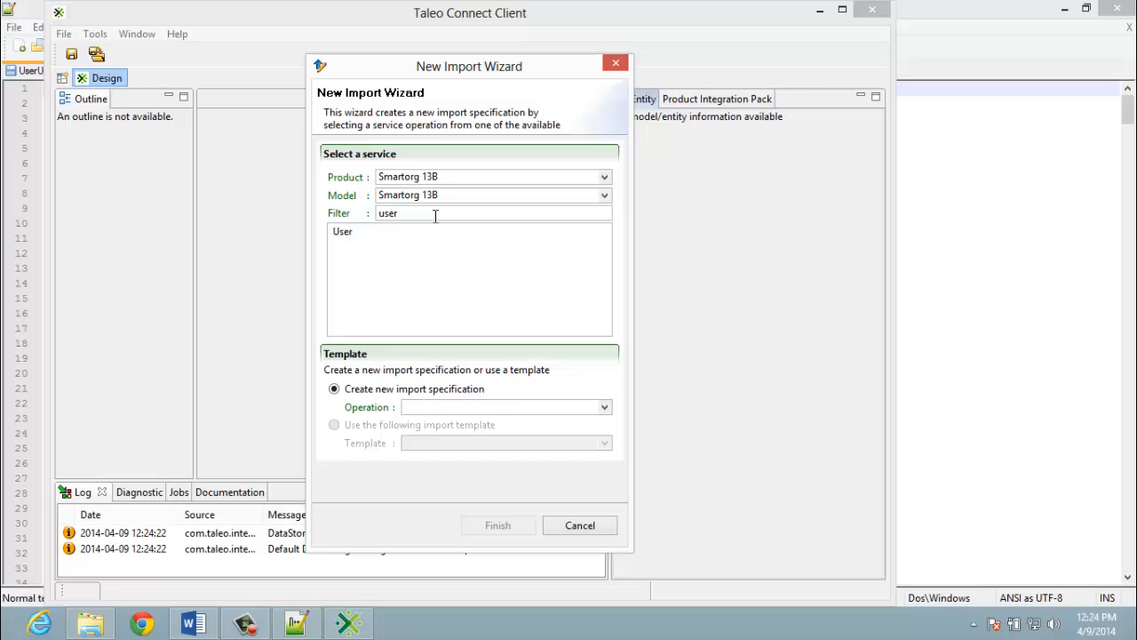
pyautogui.click(344, 233)
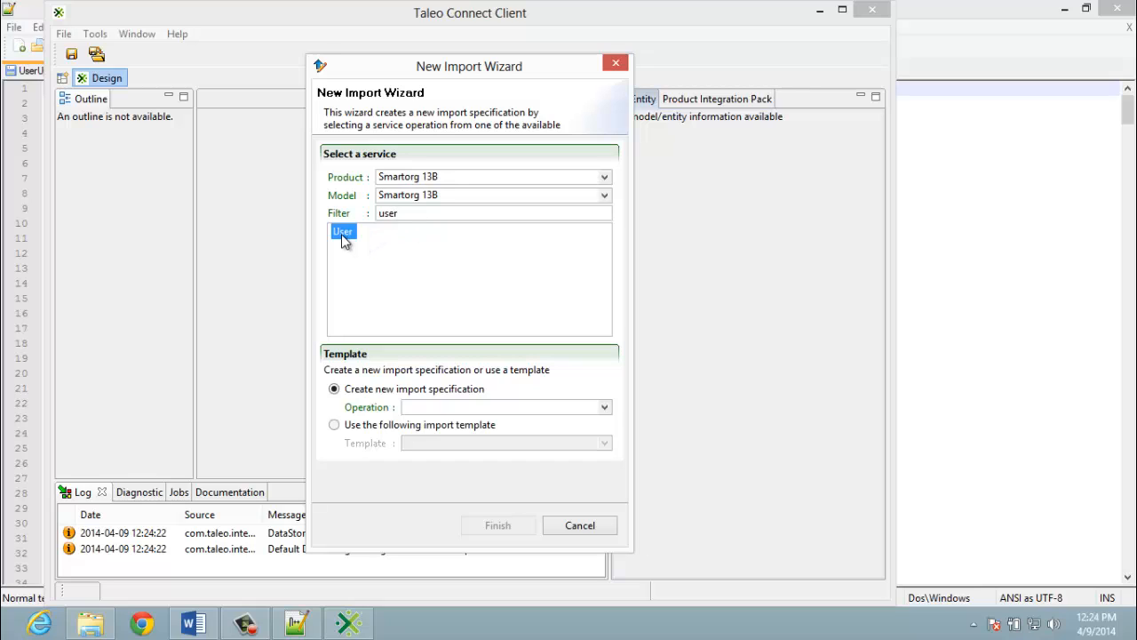
pyautogui.click(605, 407)
pyautogui.moveTo(606, 444); pyautogui.dragTo(604, 455)
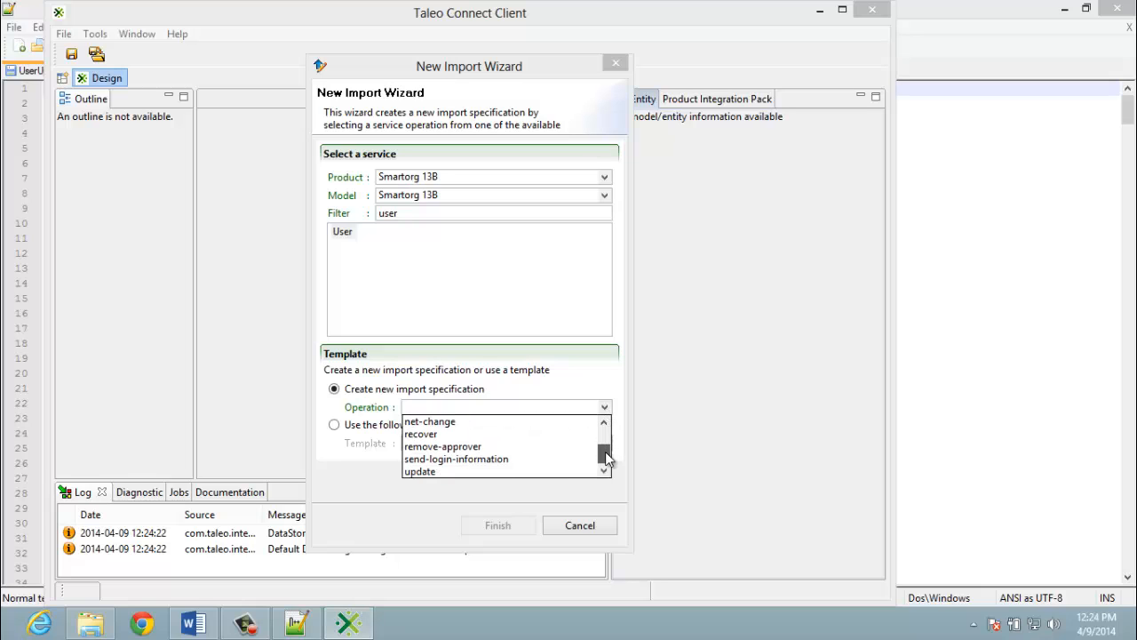
pyautogui.click(465, 471)
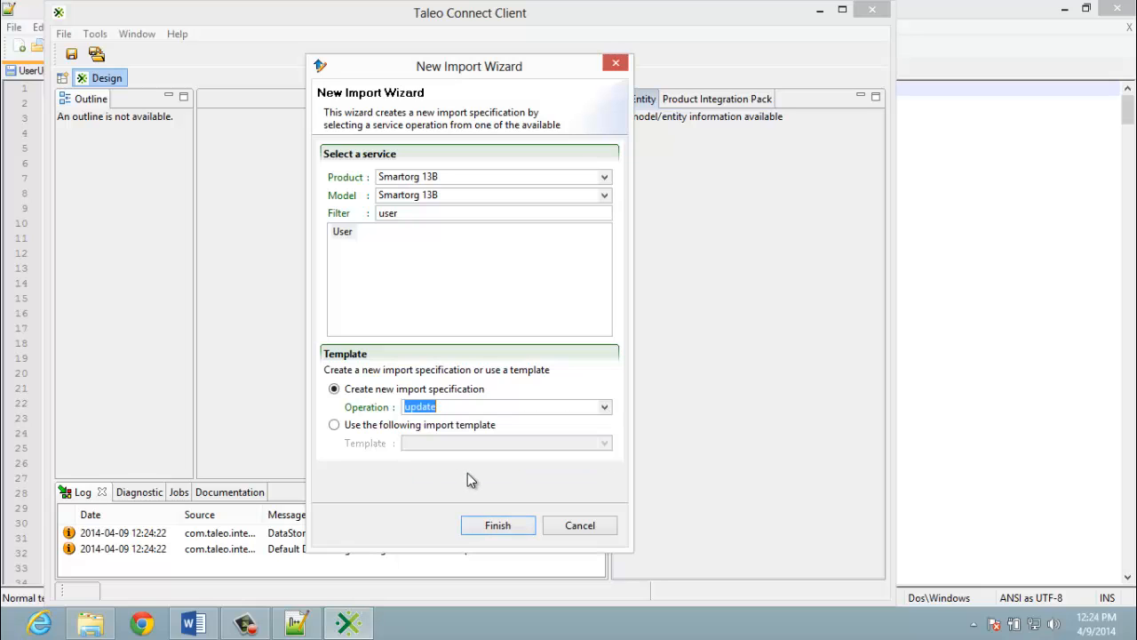
pyautogui.click(495, 525)
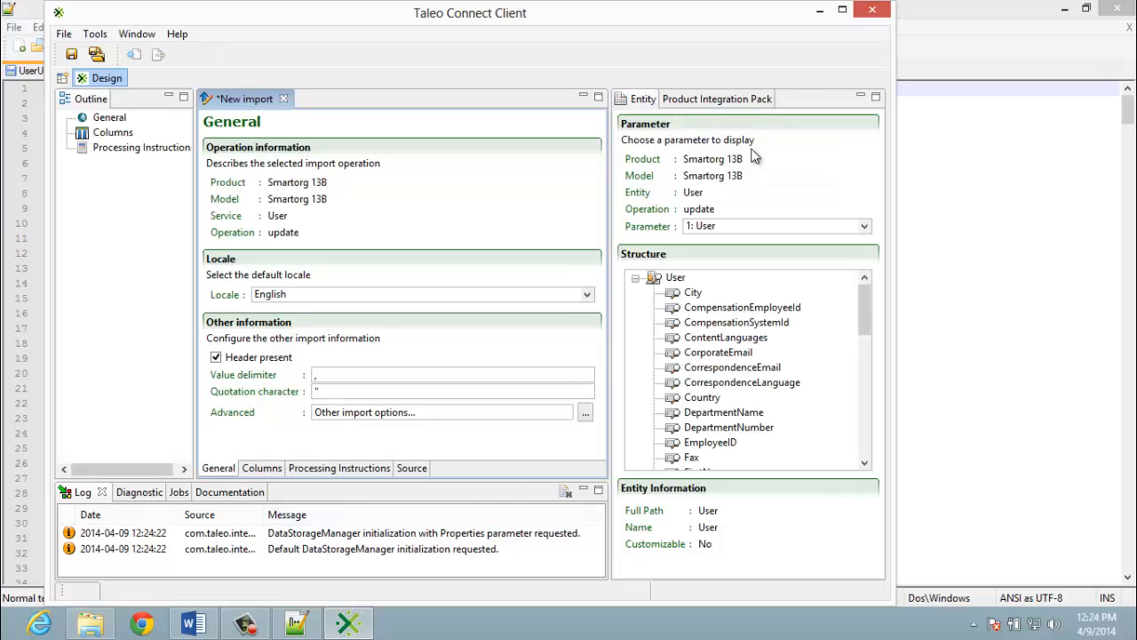
pyautogui.click(843, 11)
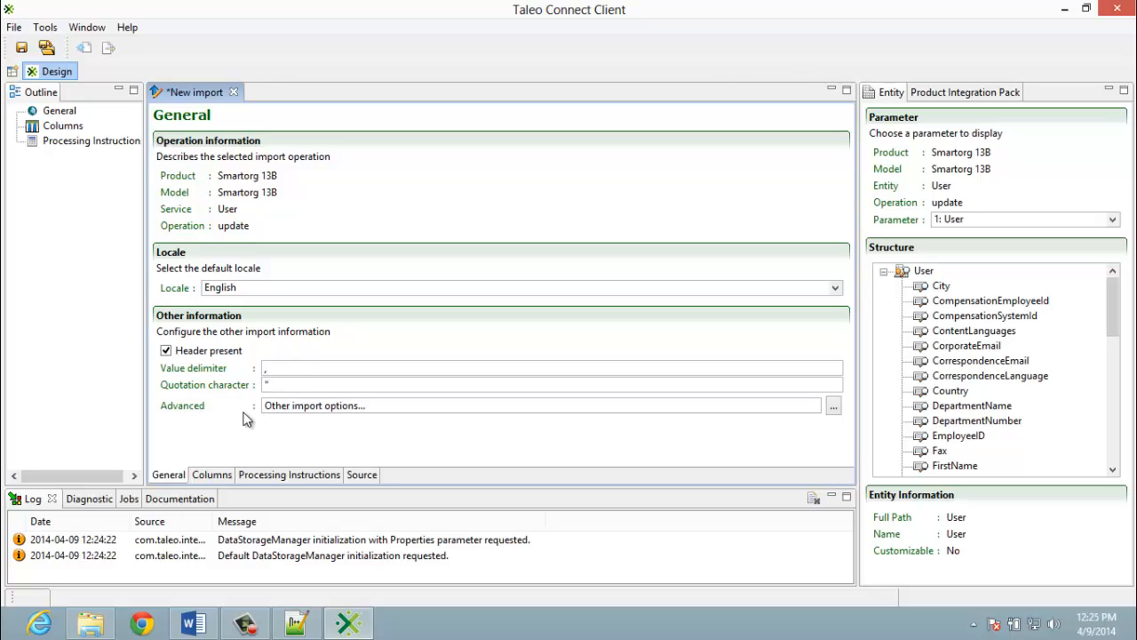
# Check the column order in UserUpdate .csv and add an identifier column to the import's column list
pyautogui.click(221, 474)
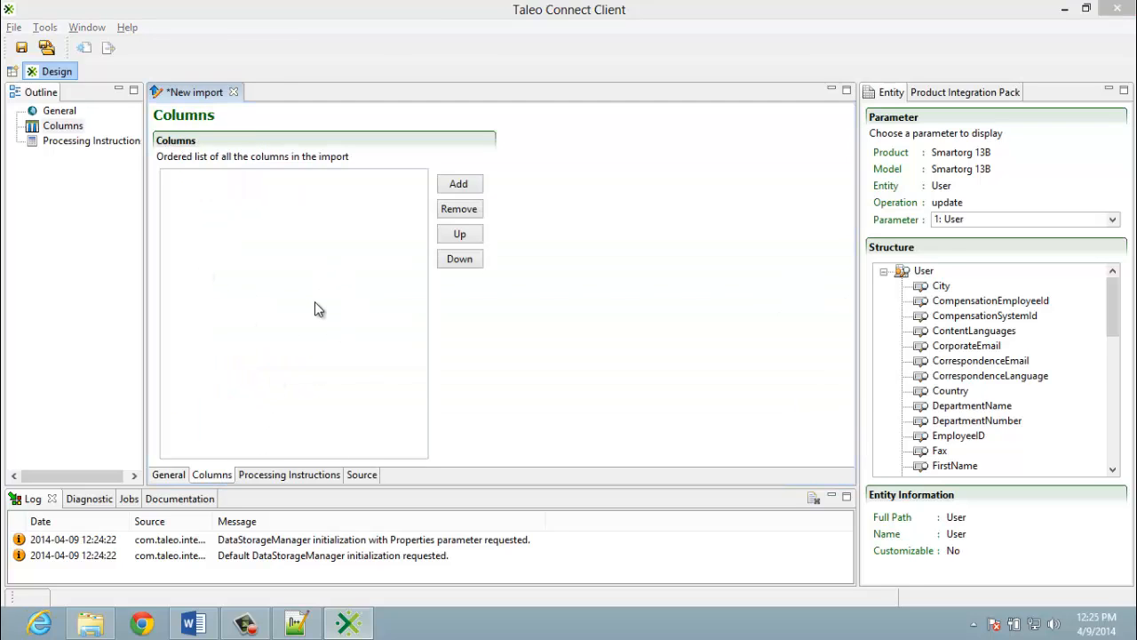
pyautogui.hotkey('alt', 'Tab')
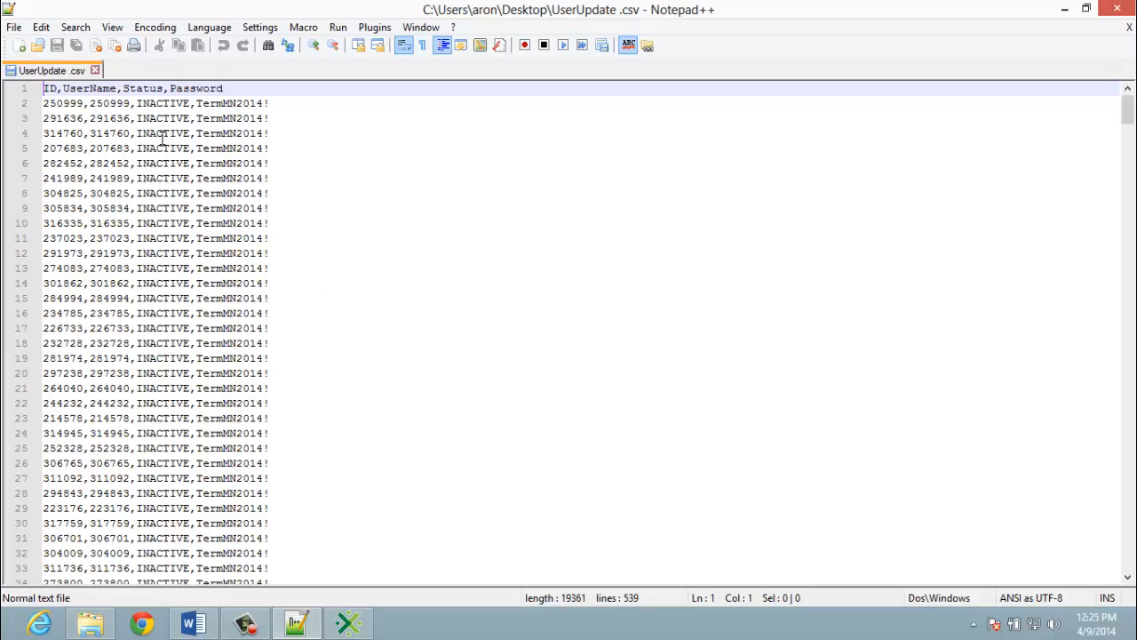
pyautogui.hotkey('alt', 'Tab')
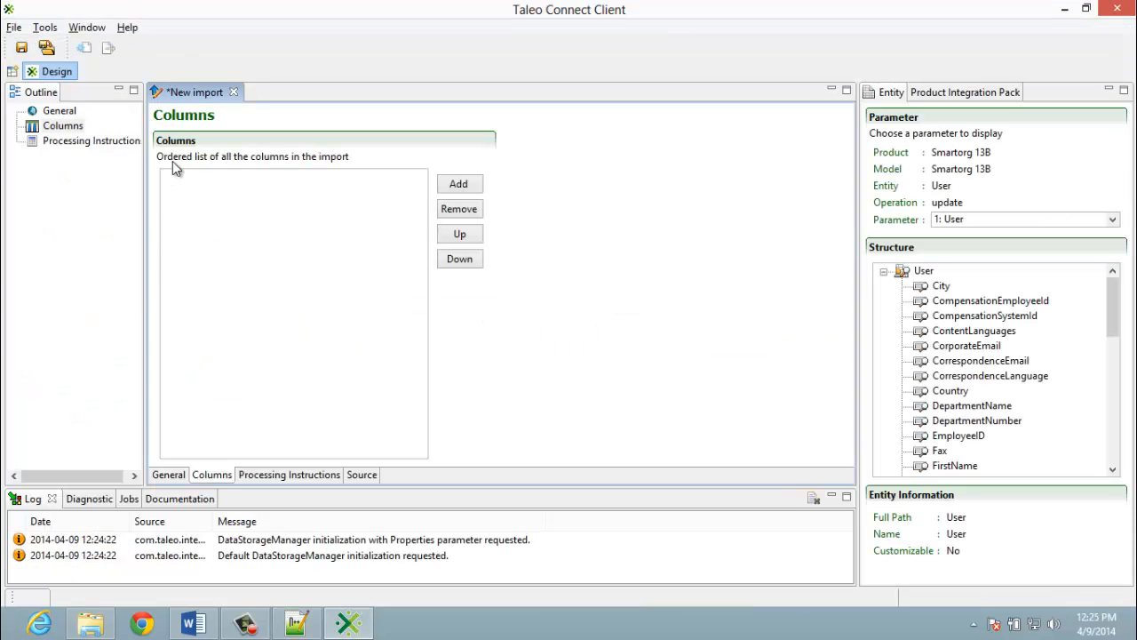
pyautogui.hotkey('alt', 'Tab')
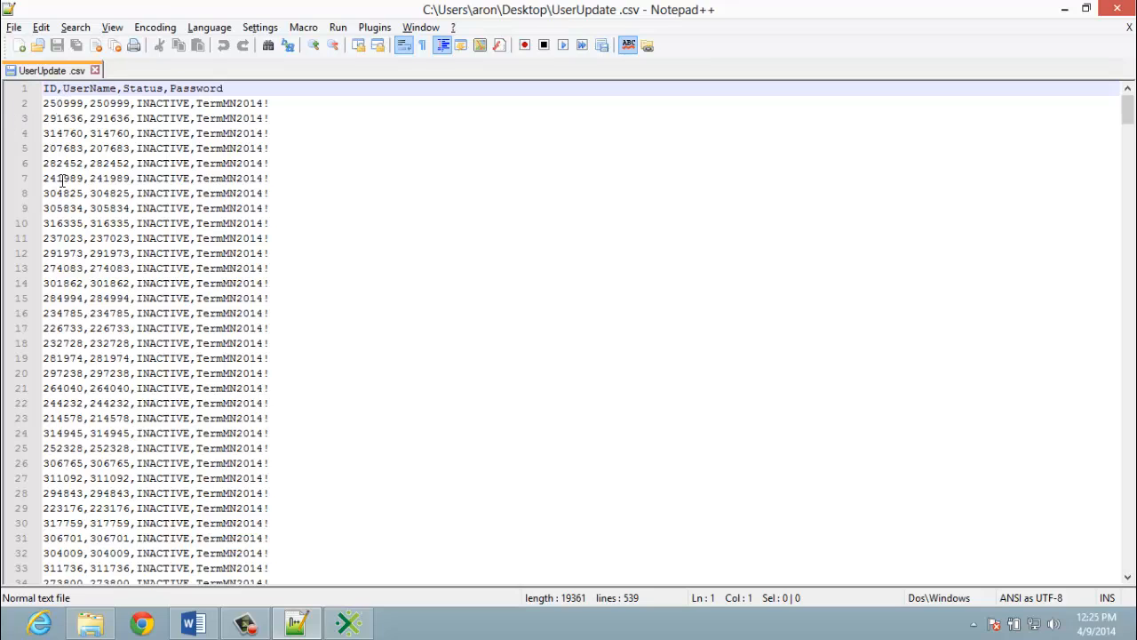
pyautogui.hotkey('alt', 'Tab')
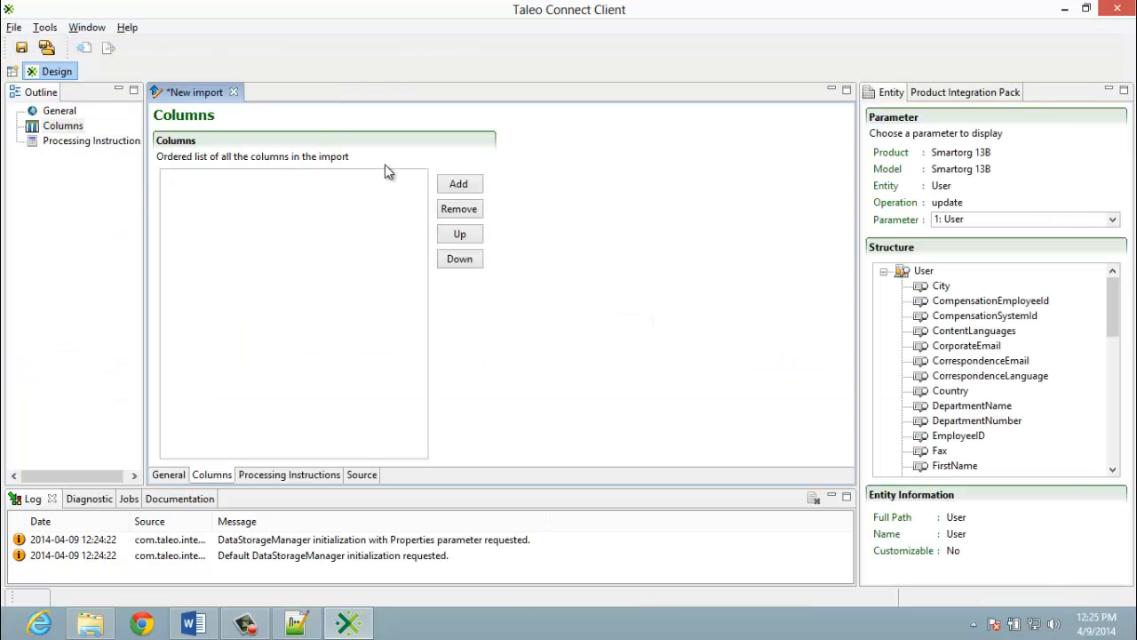
pyautogui.click(458, 184)
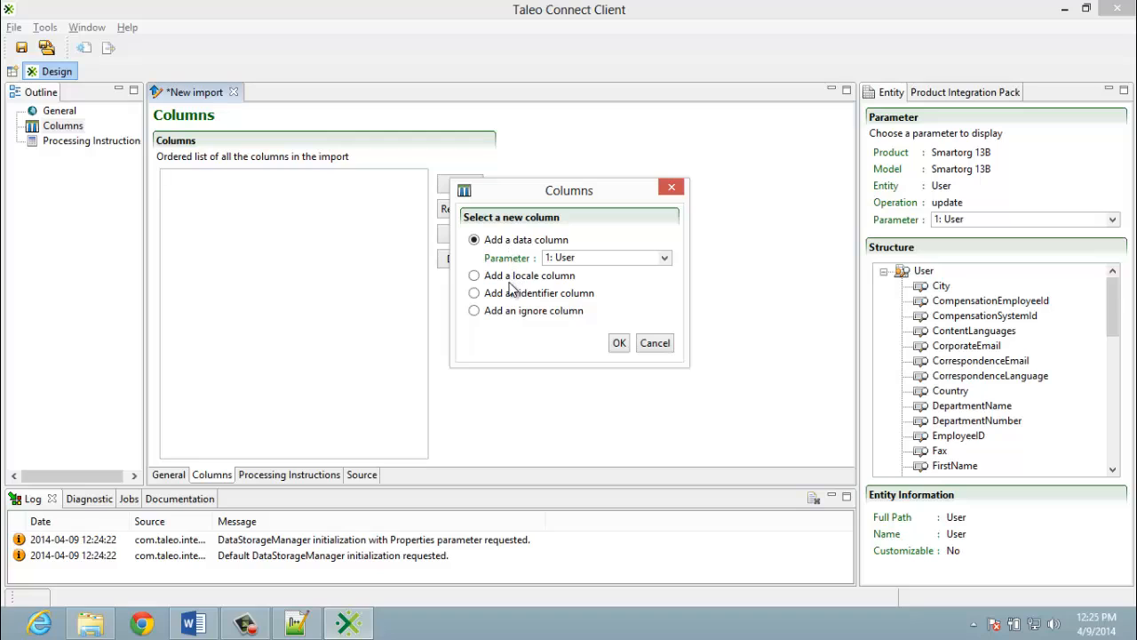
pyautogui.click(514, 295)
pyautogui.click(620, 347)
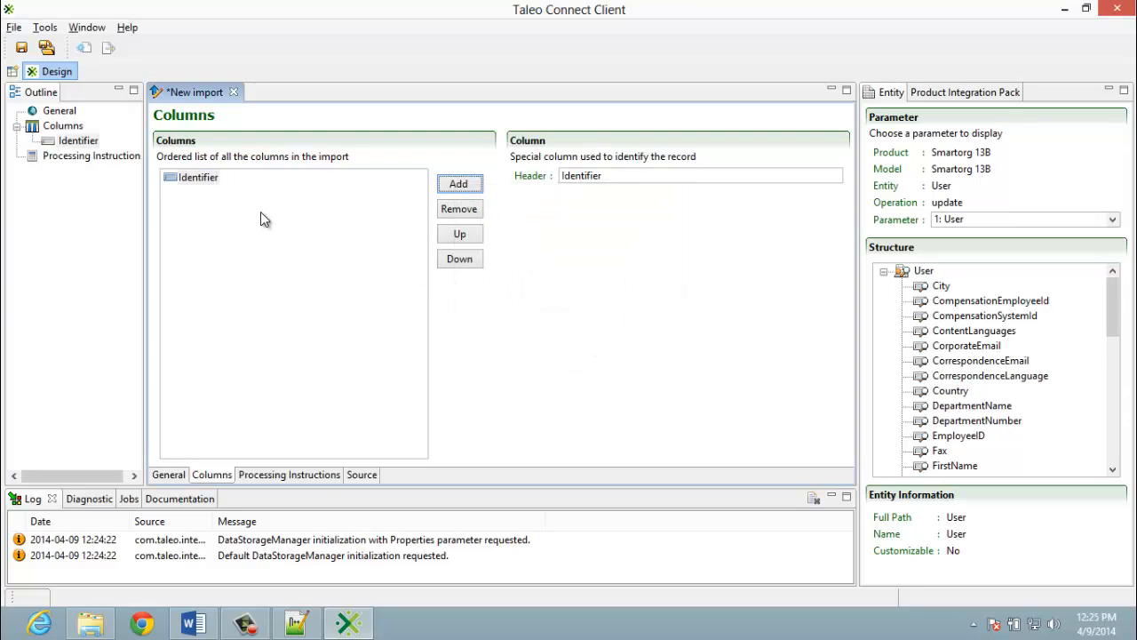
# Check the CSV's second column and add the UserAccount Loginname field to the import columns below Identifier
pyautogui.hotkey('alt', 'Tab')
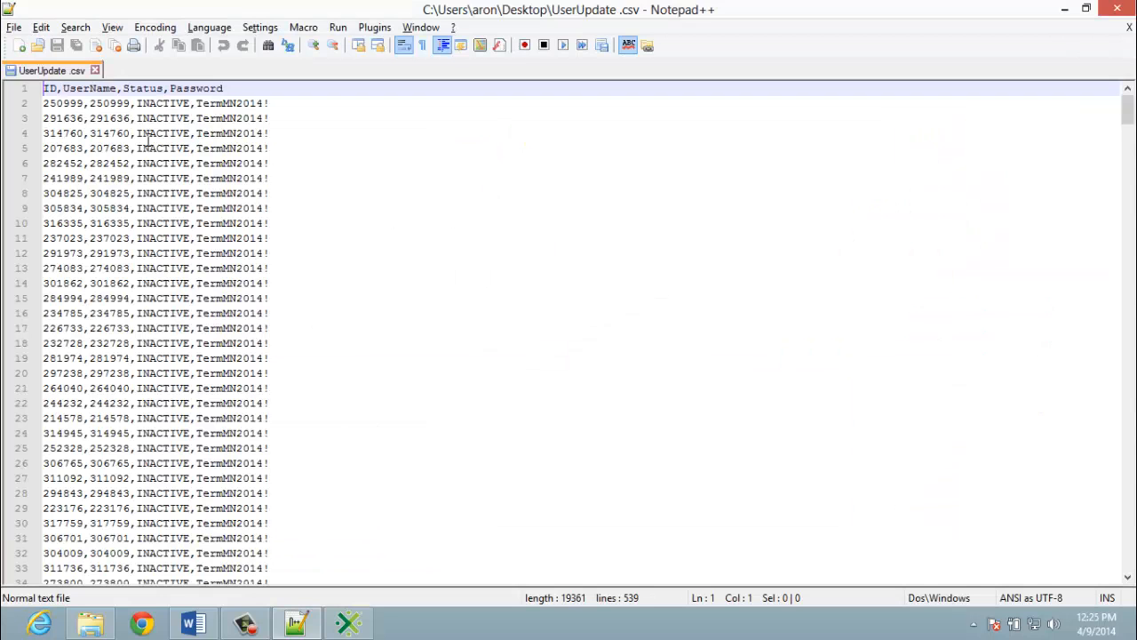
pyautogui.hotkey('alt', 'Tab')
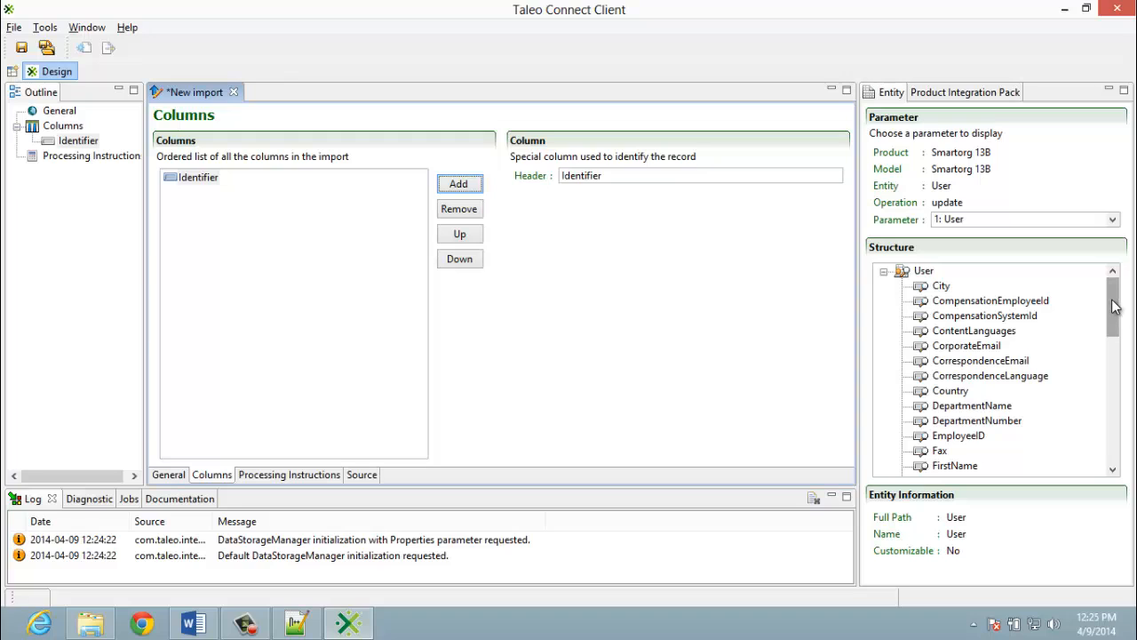
pyautogui.moveTo(1116, 309); pyautogui.dragTo(1119, 444)
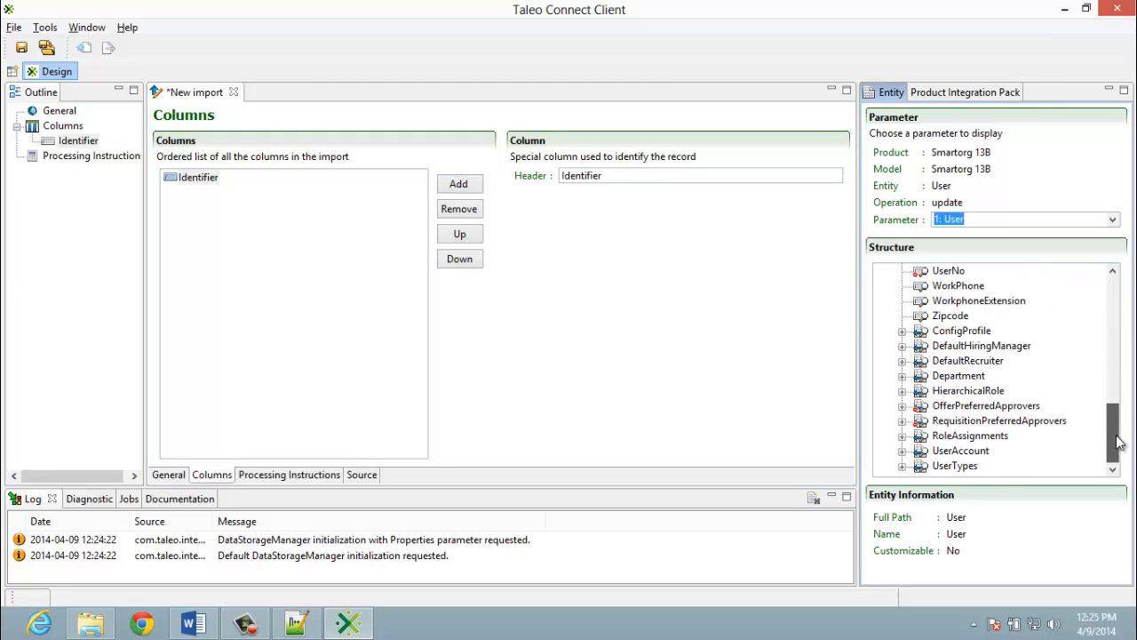
pyautogui.click(902, 452)
pyautogui.click(920, 467)
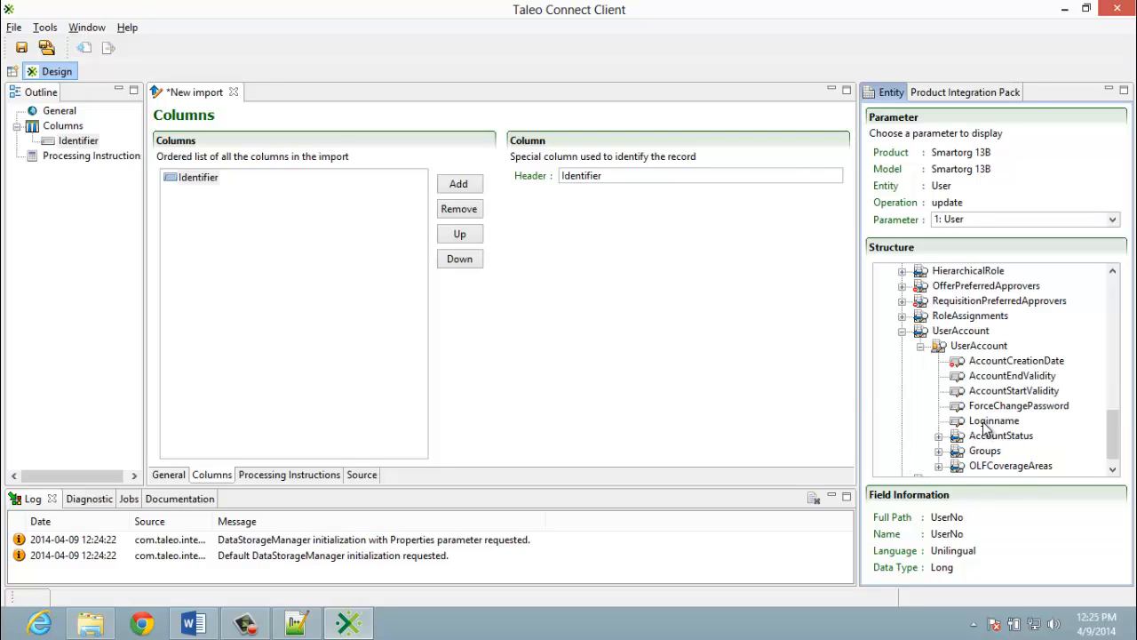
pyautogui.moveTo(983, 423); pyautogui.dragTo(226, 246)
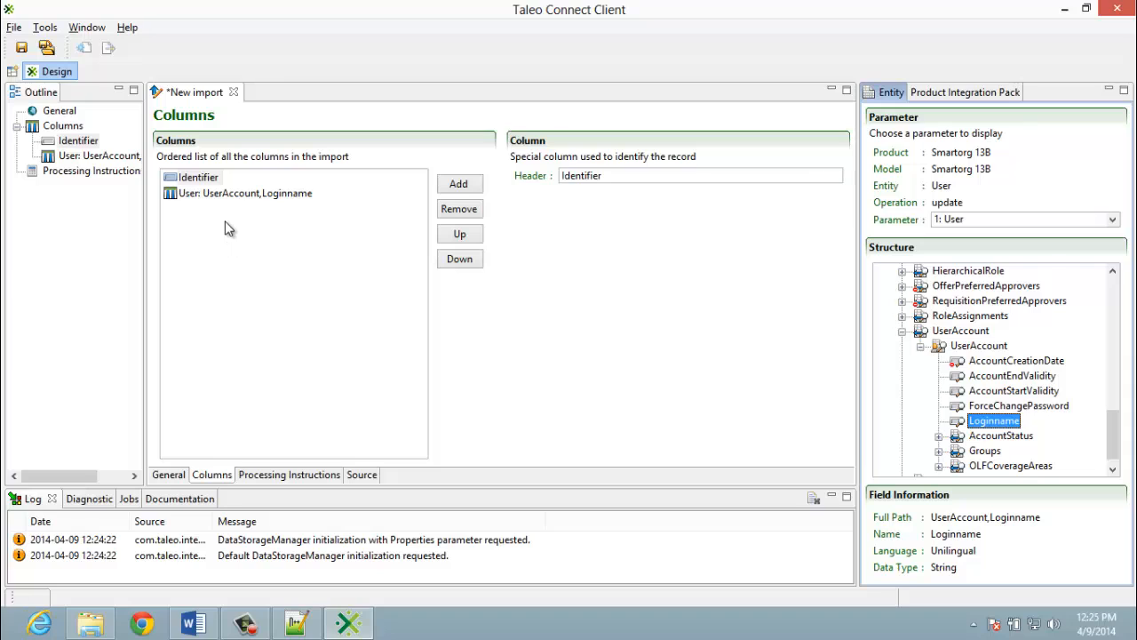
# Make the Loginname column's value used for search or lookup, with User as the search target
pyautogui.click(234, 195)
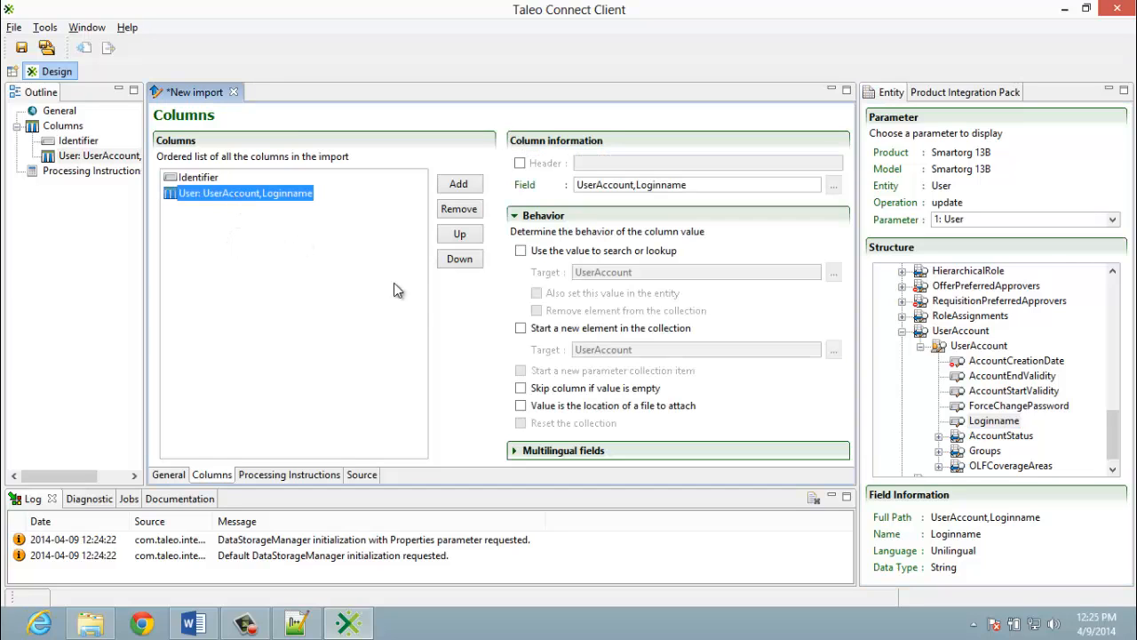
pyautogui.click(520, 252)
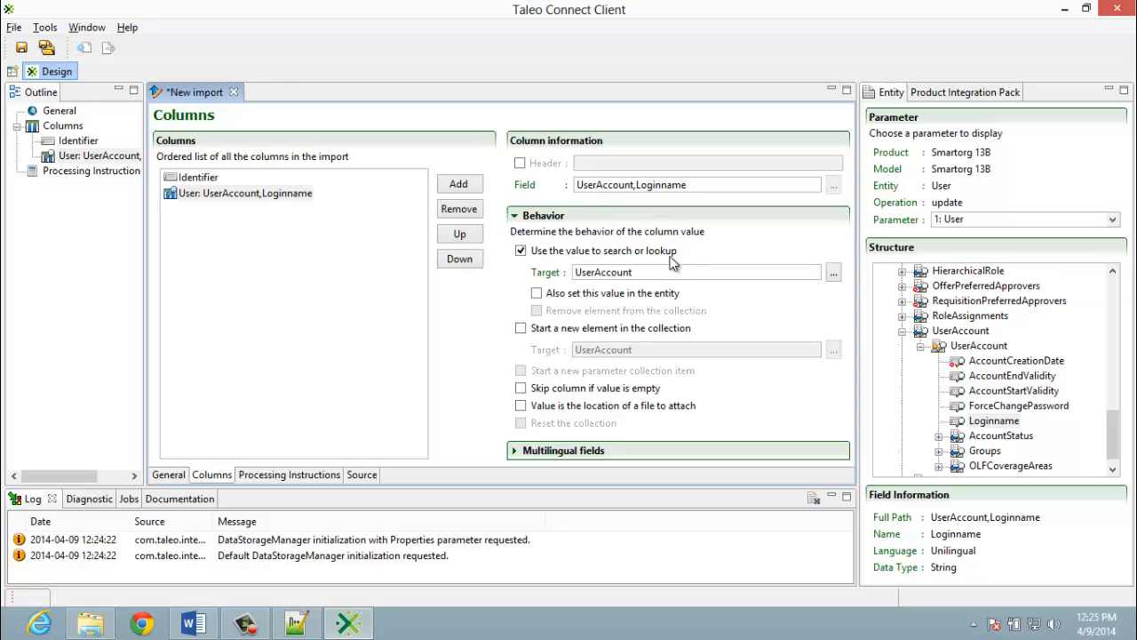
pyautogui.click(834, 276)
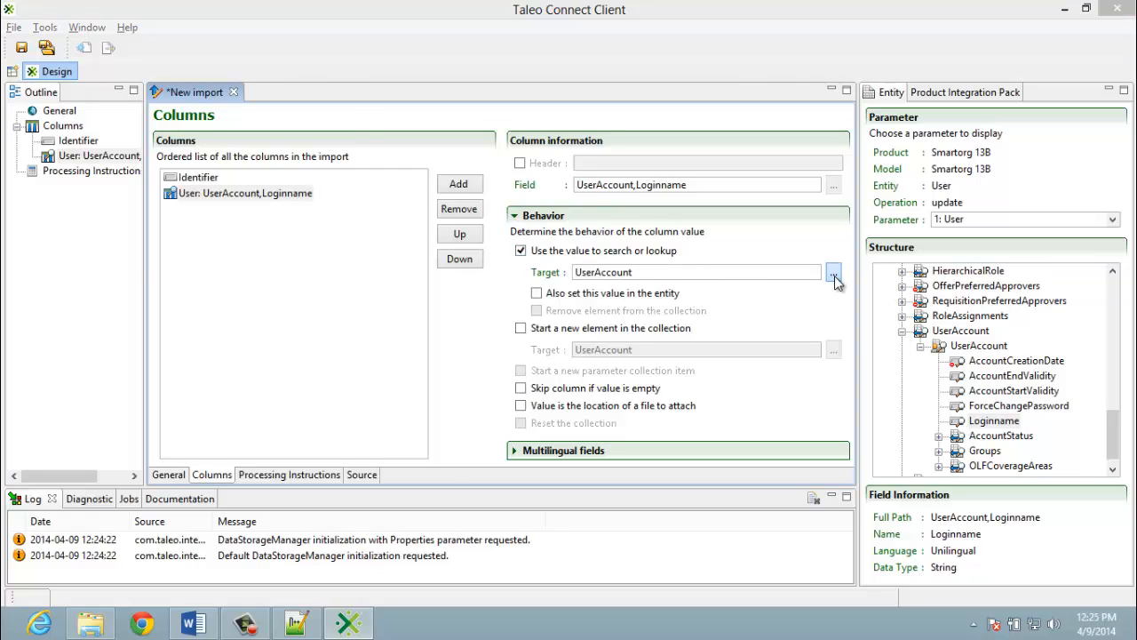
pyautogui.click(122, 125)
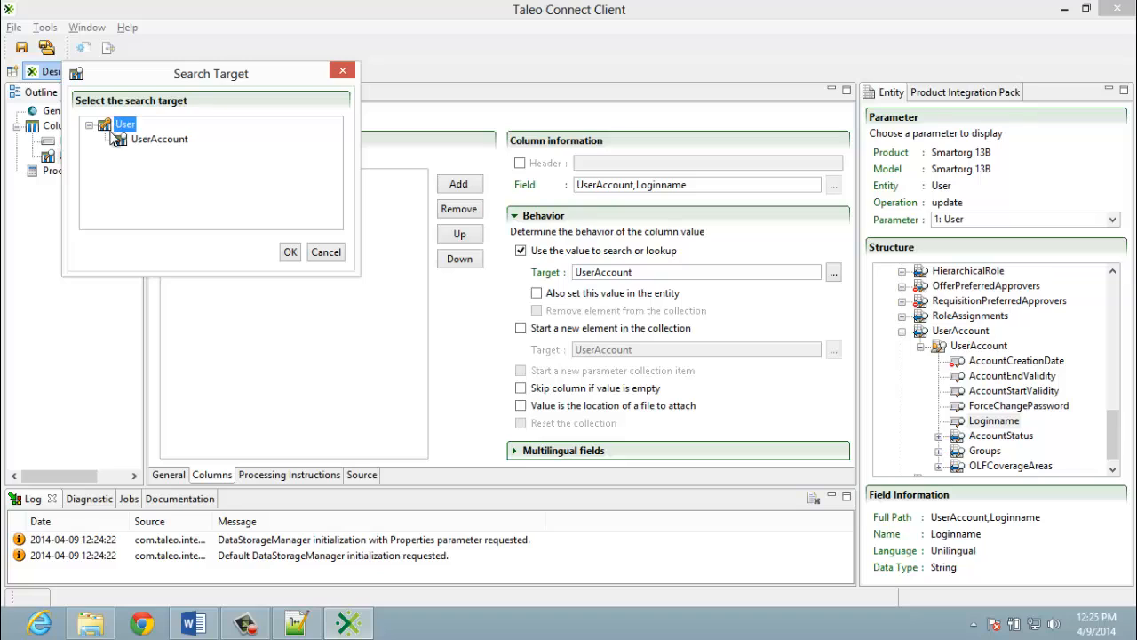
pyautogui.click(294, 255)
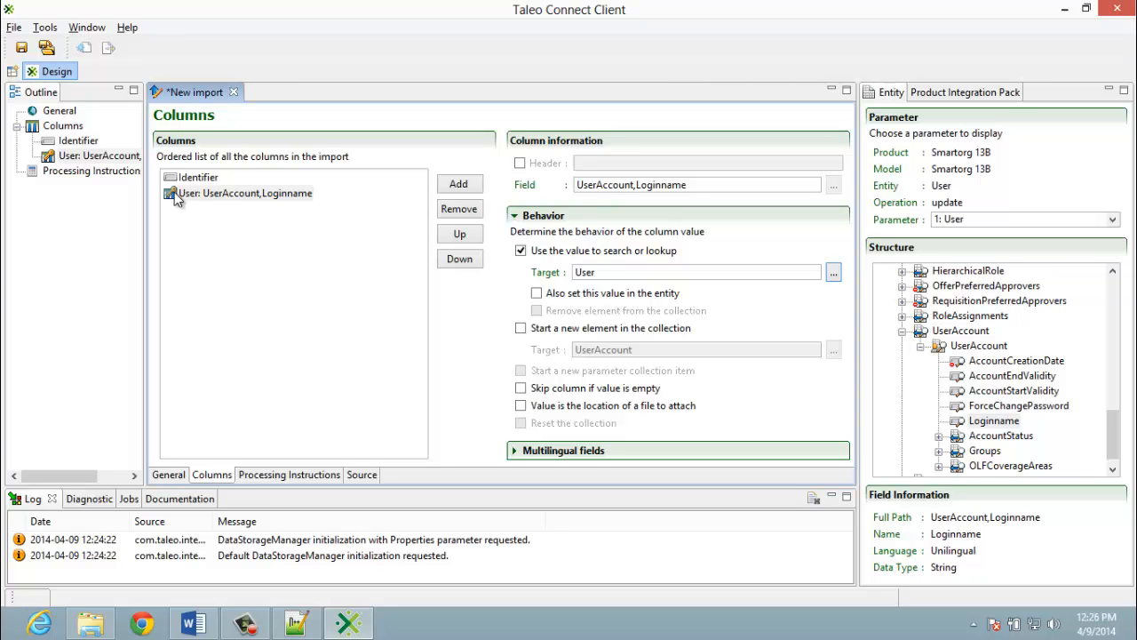
# Check the CSV's third column and add the Code field of UserAccount's AccountStatus as the next import column
pyautogui.hotkey('alt', 'Tab')
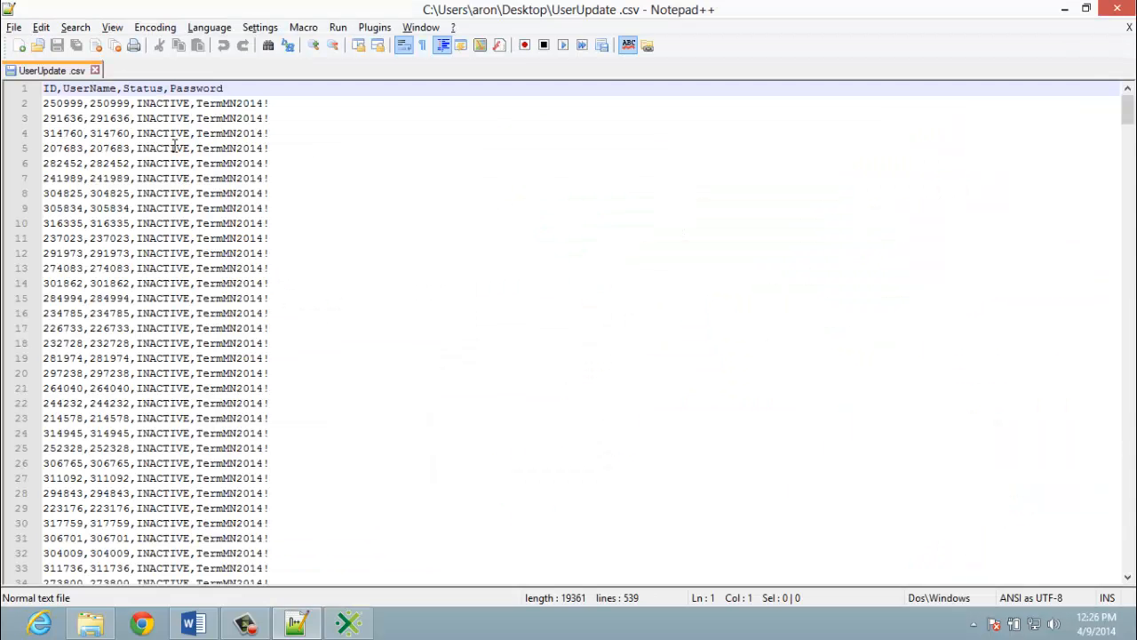
pyautogui.hotkey('alt', 'Tab')
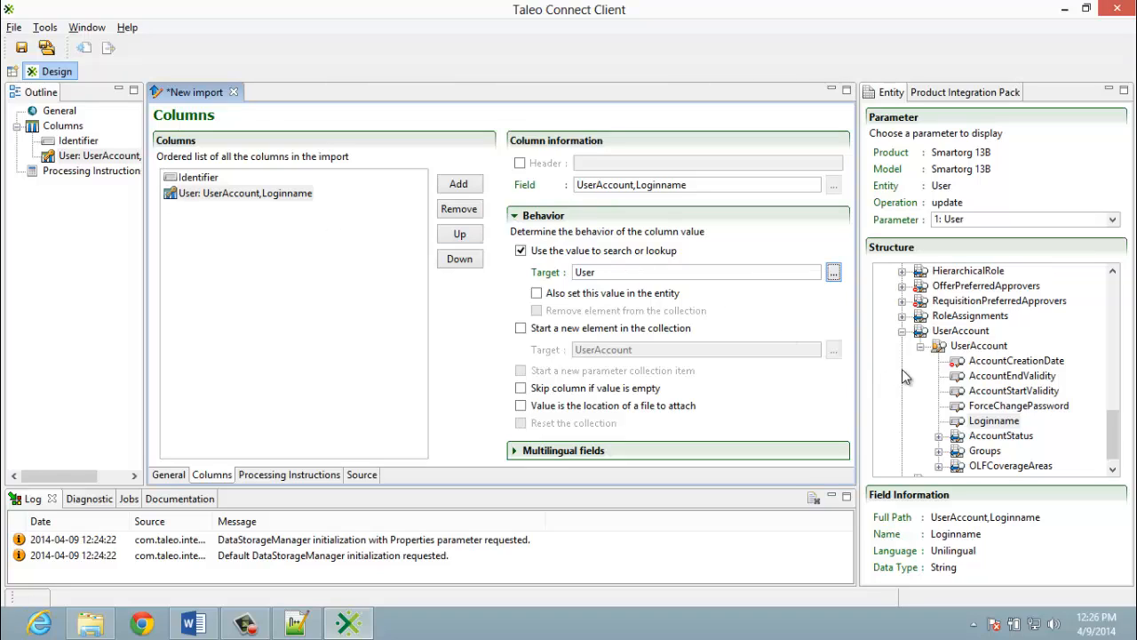
pyautogui.click(939, 435)
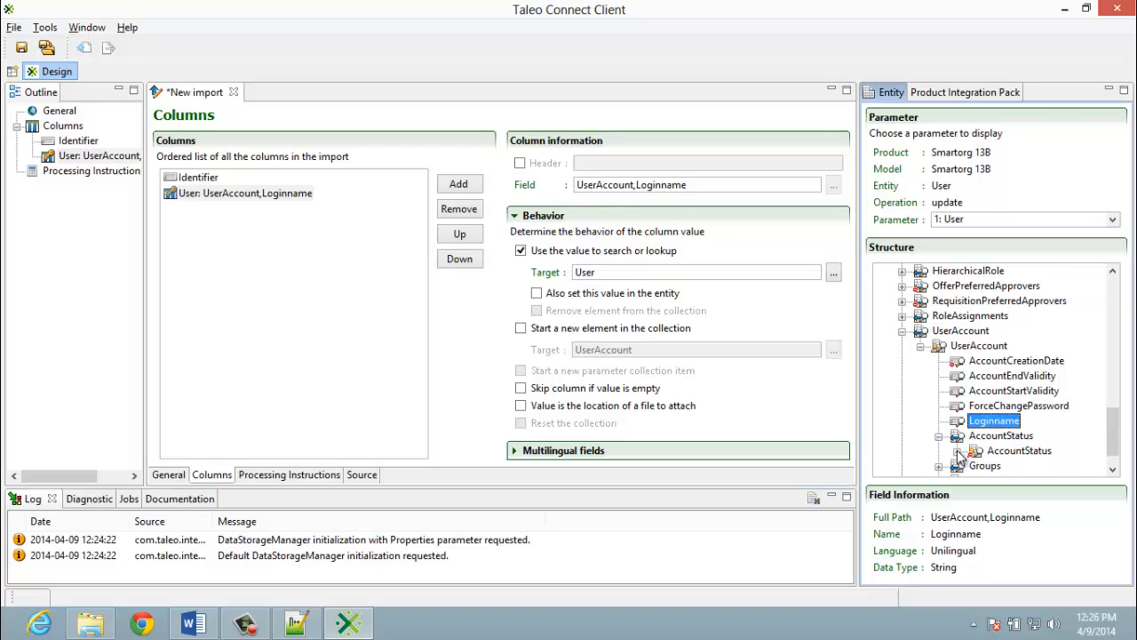
pyautogui.moveTo(1015, 421); pyautogui.dragTo(320, 237)
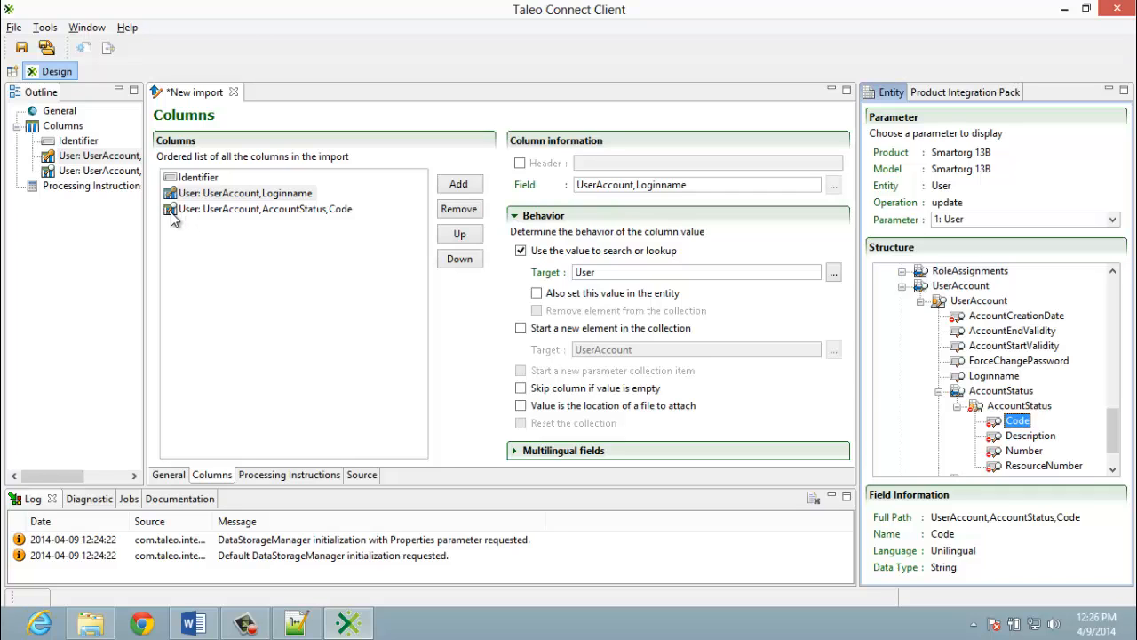
# Switch to UserUpdate .csv in Notepad++ and highlight the INACTIVE status value in the first data row
pyautogui.hotkey('alt', 'Tab')
pyautogui.click(182, 106)
pyautogui.doubleClick(182, 105)
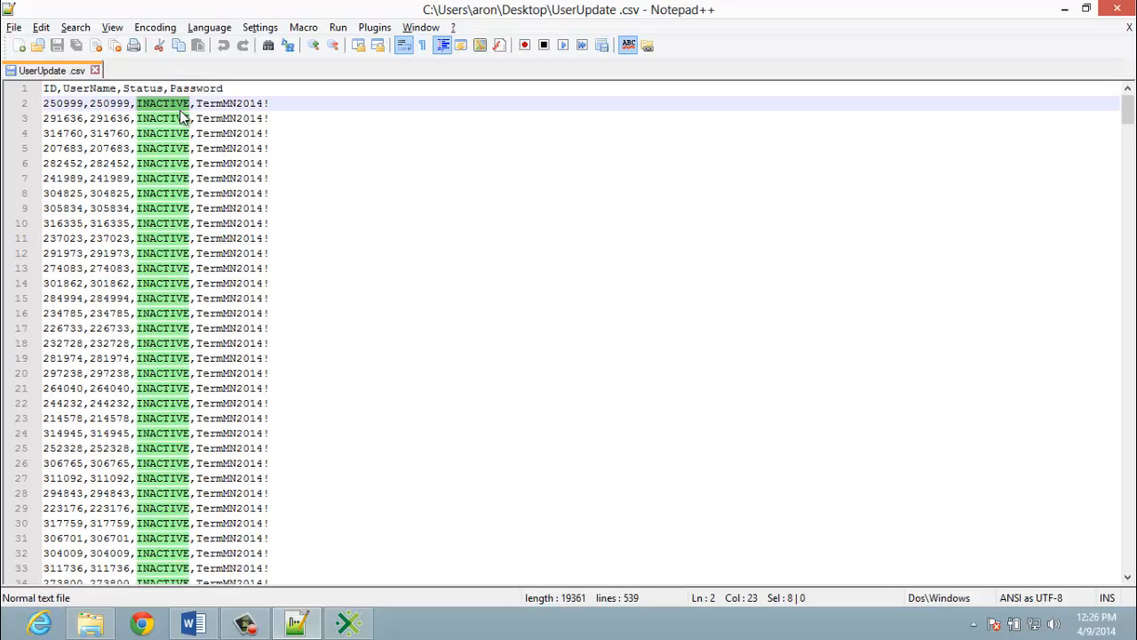
# Switch back to Taleo Connect Client, add the Password parameter as the fourth import column, and check it against the CSV's last column
pyautogui.hotkey('alt', 'Tab')
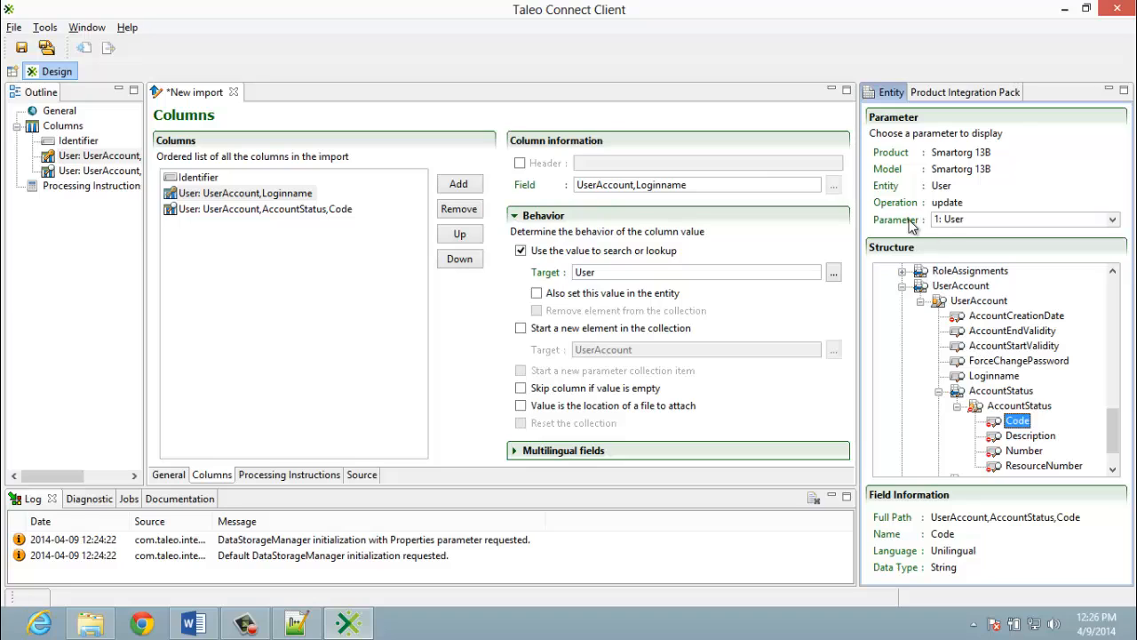
pyautogui.click(1111, 221)
pyautogui.click(1004, 259)
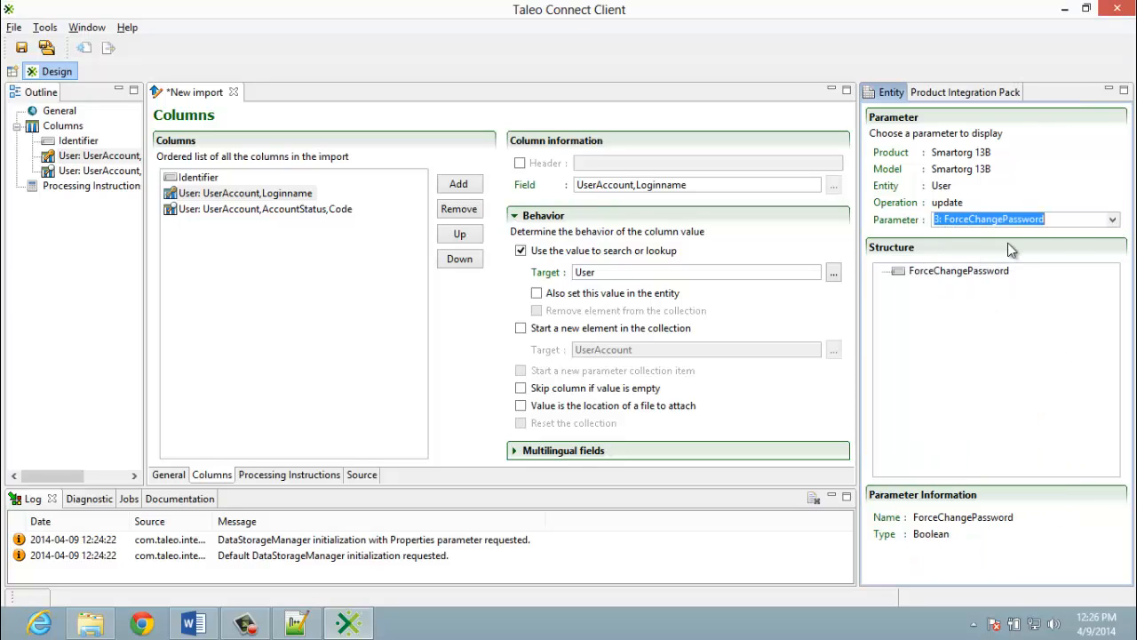
pyautogui.click(1073, 220)
pyautogui.click(963, 246)
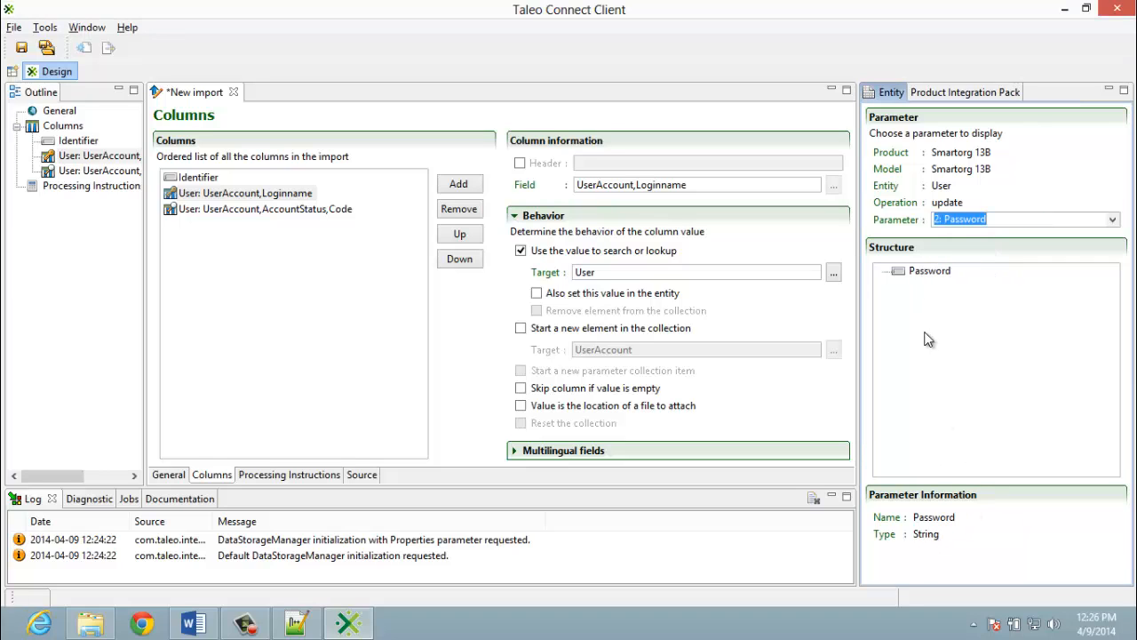
pyautogui.moveTo(897, 271); pyautogui.dragTo(260, 271)
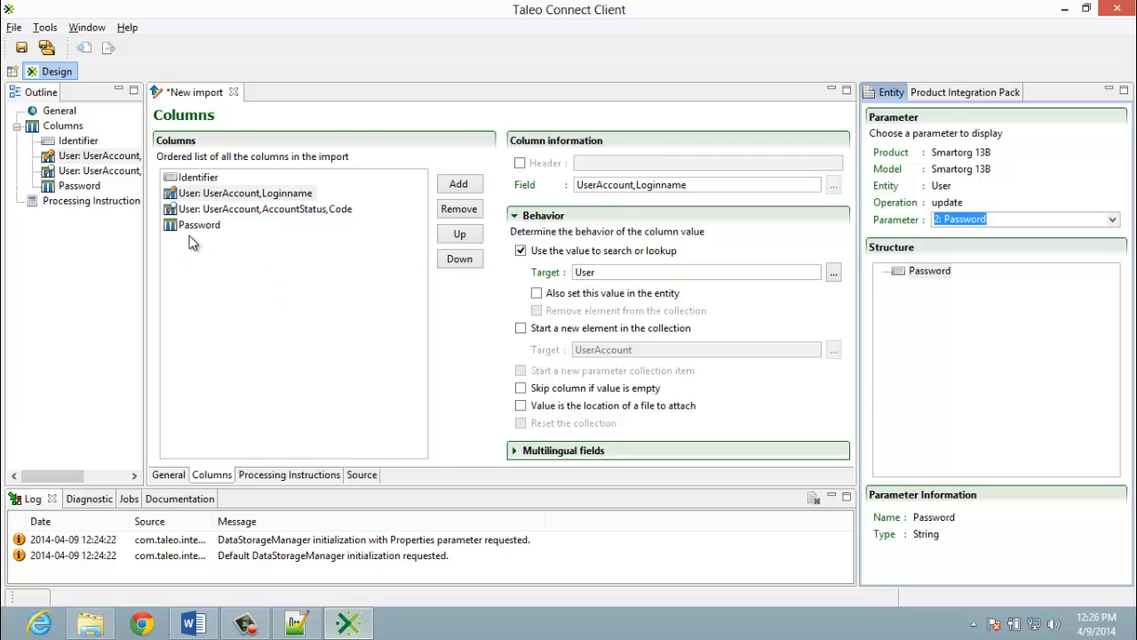
pyautogui.hotkey('alt', 'Tab')
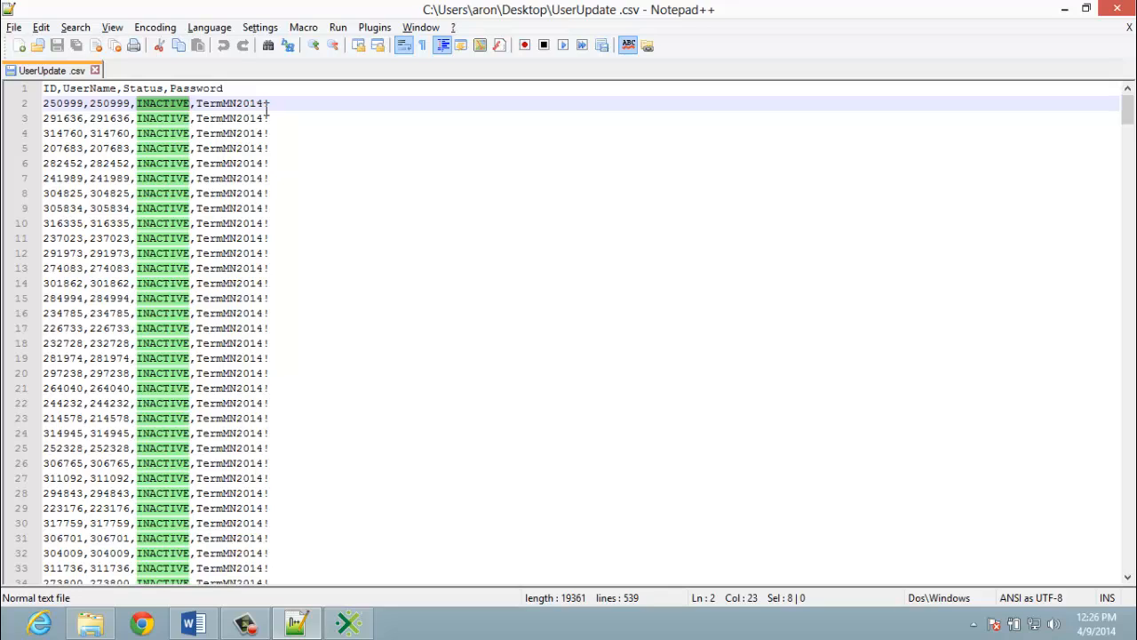
pyautogui.click(1065, 10)
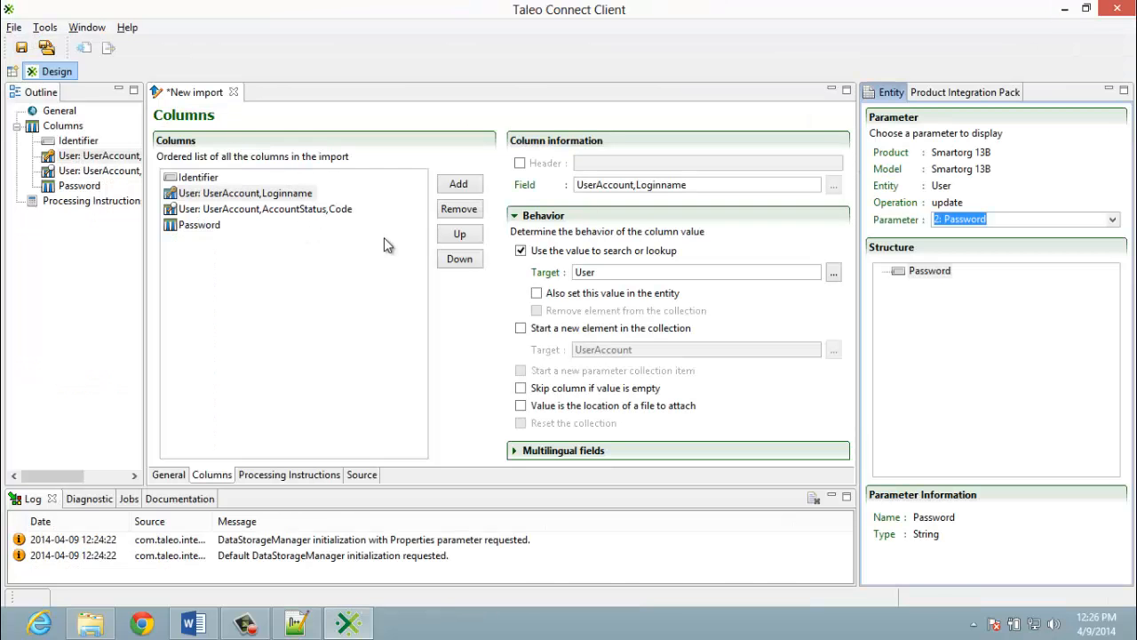
# Start saving the import, and create and open a new folder named TMN on the desktop as its location
pyautogui.click(22, 50)
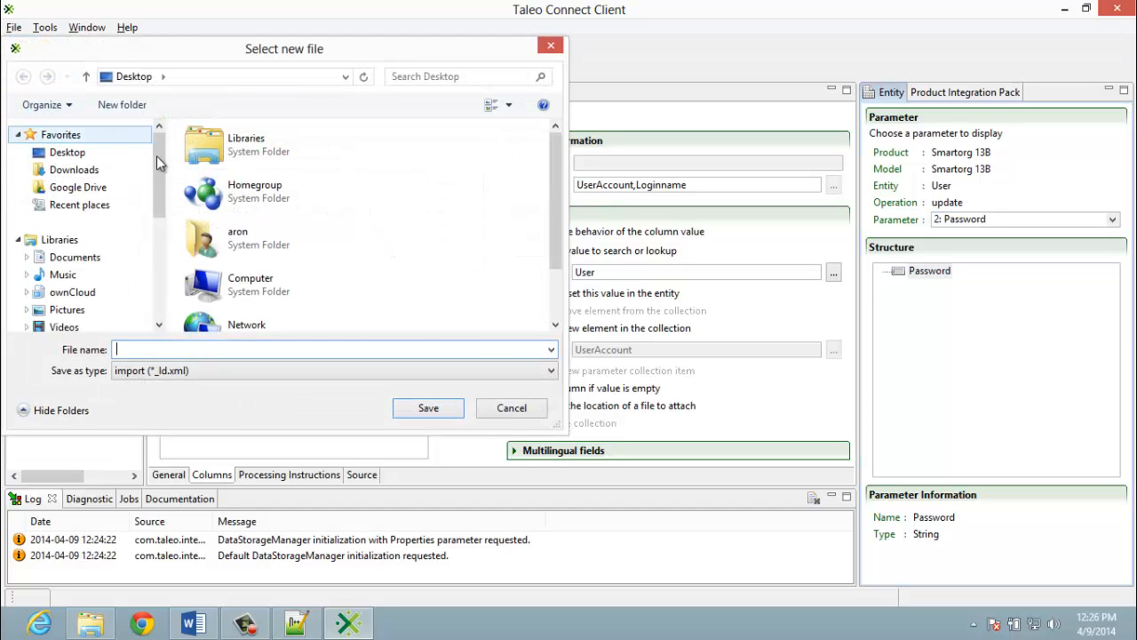
pyautogui.click(113, 101)
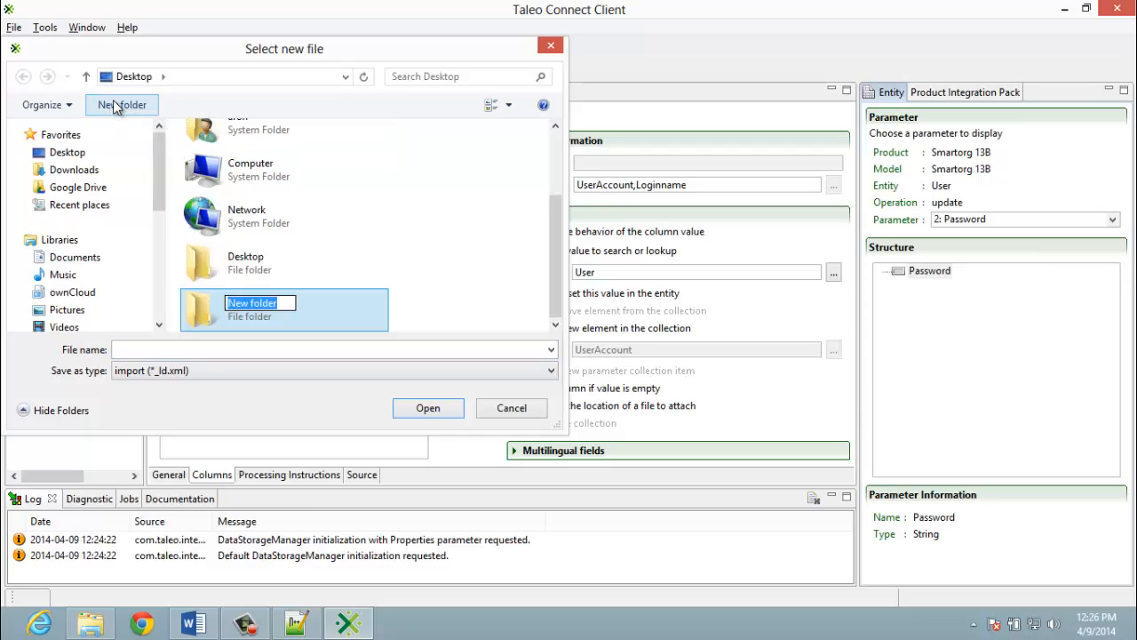
pyautogui.write('TM')
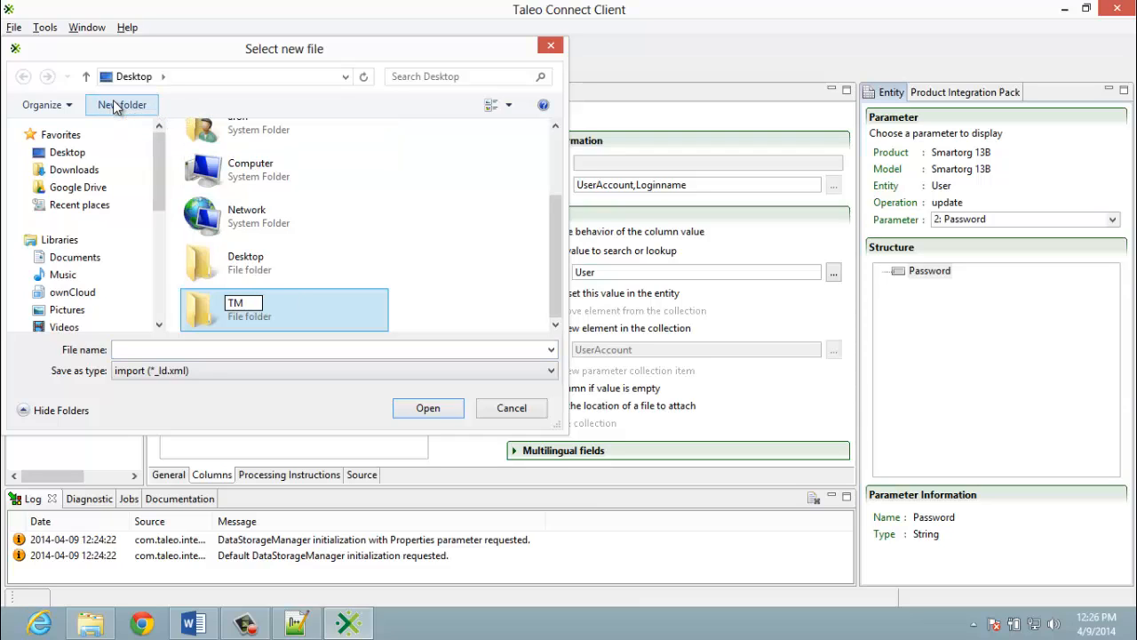
pyautogui.write('N')
pyautogui.press('Return')
pyautogui.press('Return')
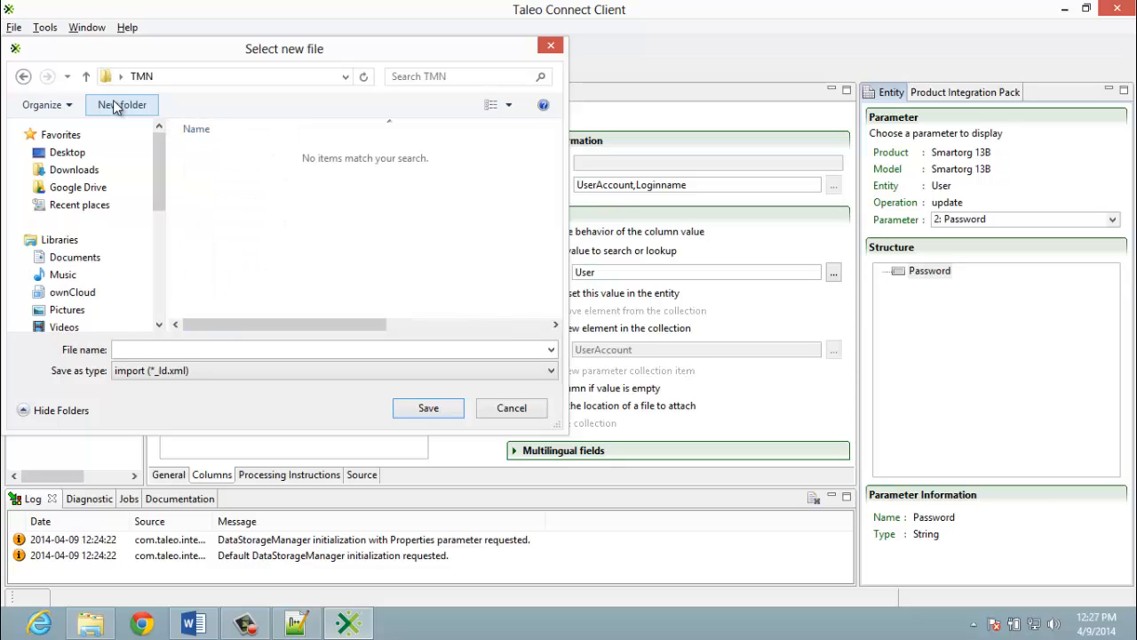
# Name the import file UpdateUserInactivate and save it in the TMN folder
pyautogui.click(120, 348)
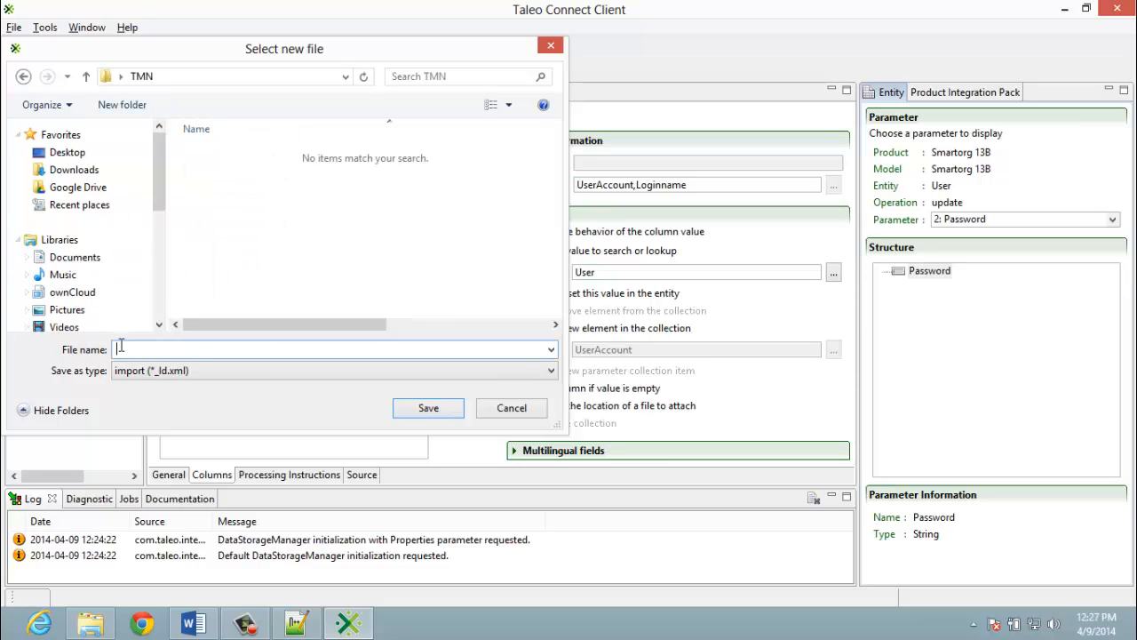
pyautogui.write('UpdateUserInac')
pyautogui.write('tivate')
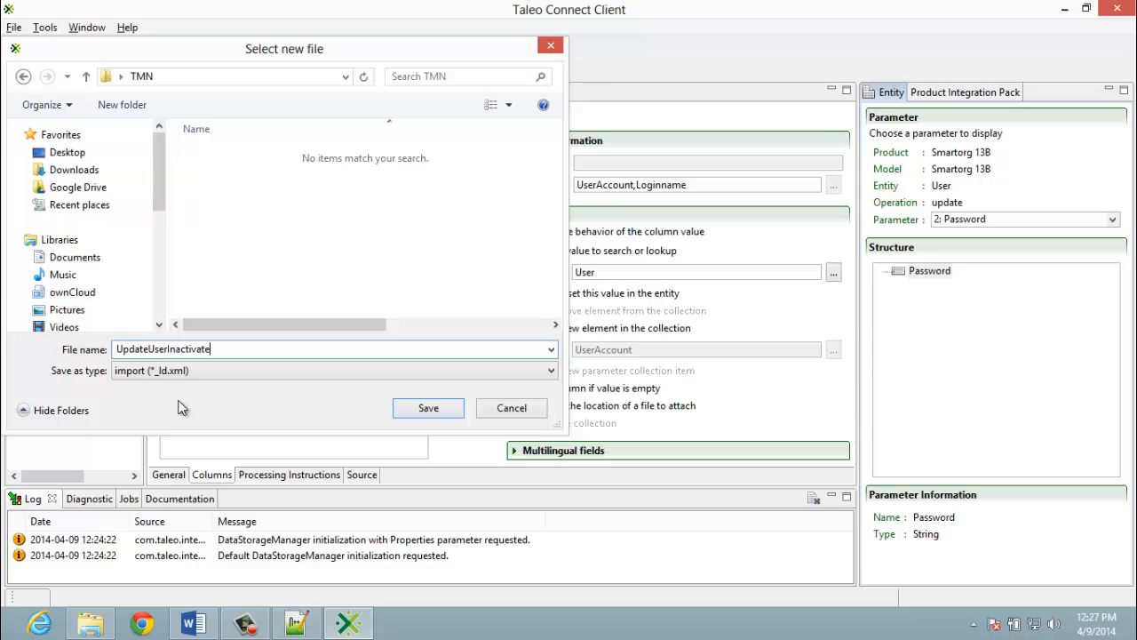
pyautogui.click(424, 412)
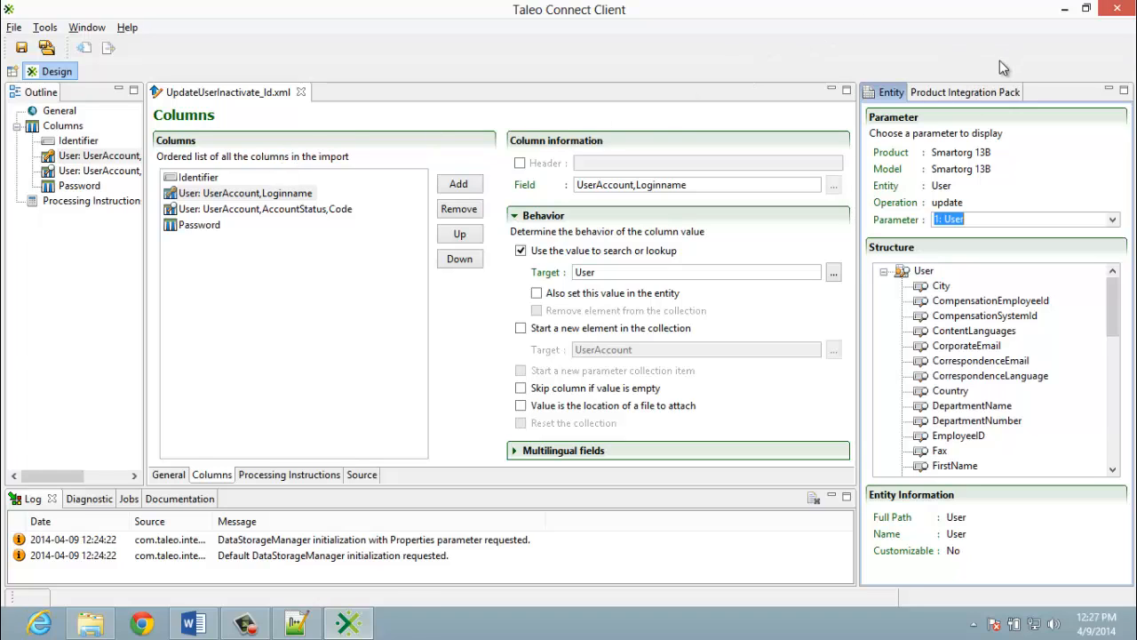
# Switch to the desktop and copy the UserUpdate .csv file into the TMN folder
pyautogui.press('super+d')
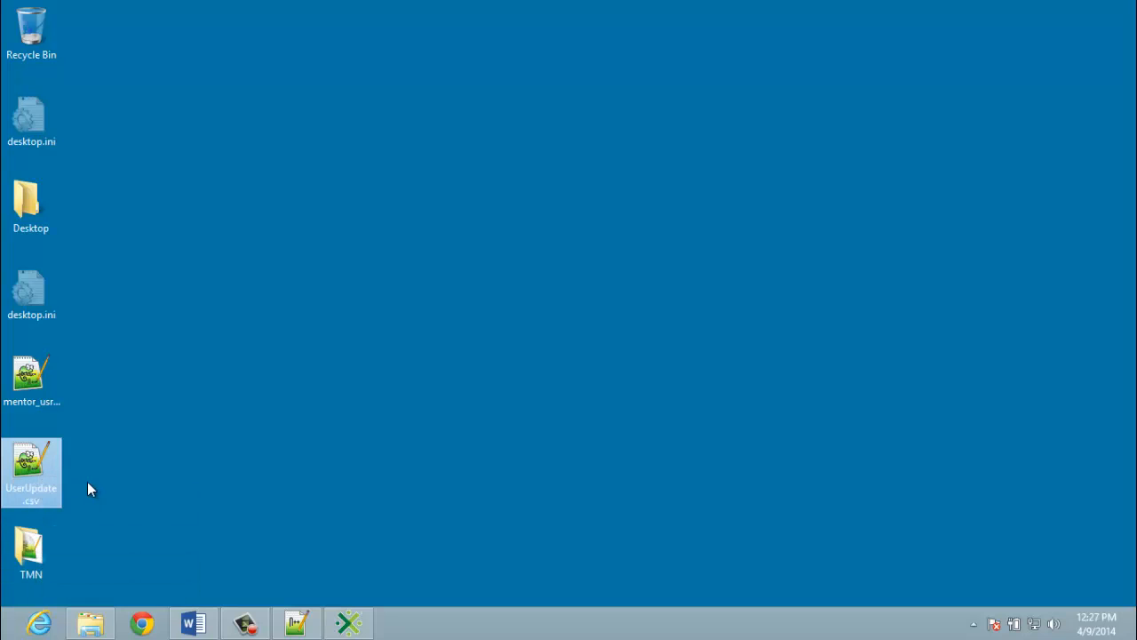
pyautogui.moveTo(28, 483); pyautogui.dragTo(26, 545)
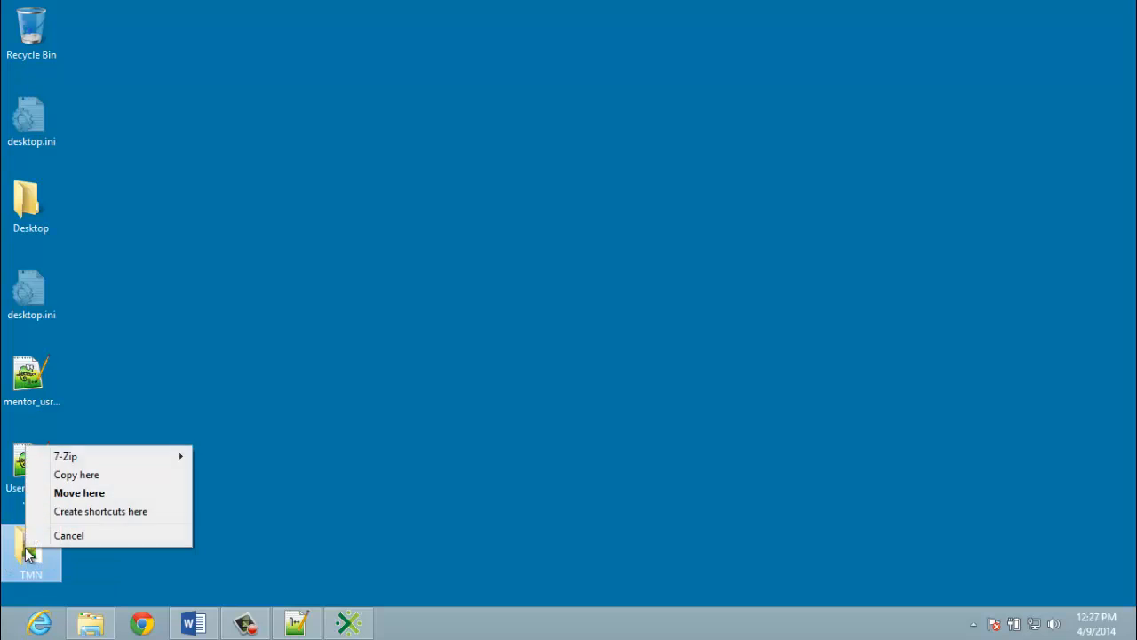
pyautogui.click(76, 479)
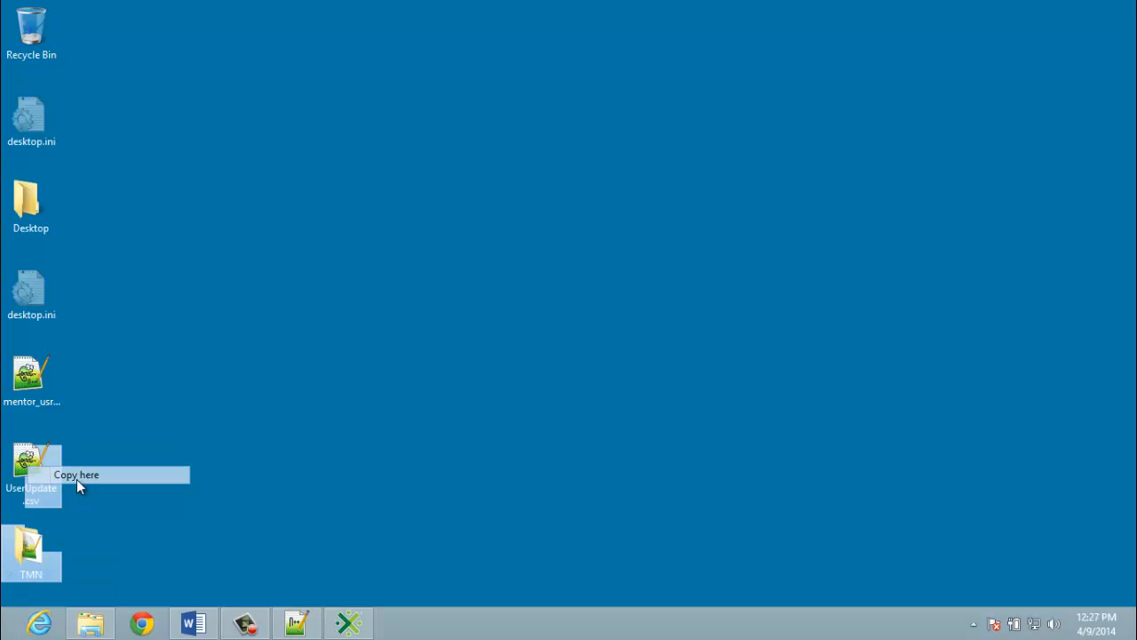
# Return to Taleo Connect Client and start a new configuration based on the import specification UpdateUserInactivate_ld.xml from the TMN folder
pyautogui.click(349, 622)
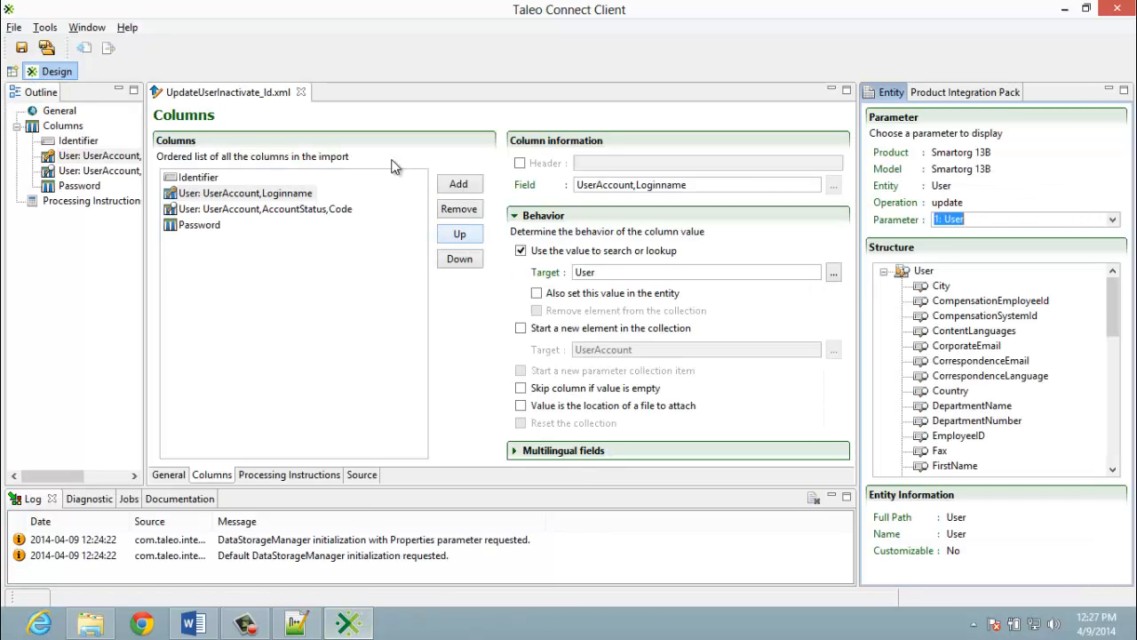
pyautogui.click(15, 27)
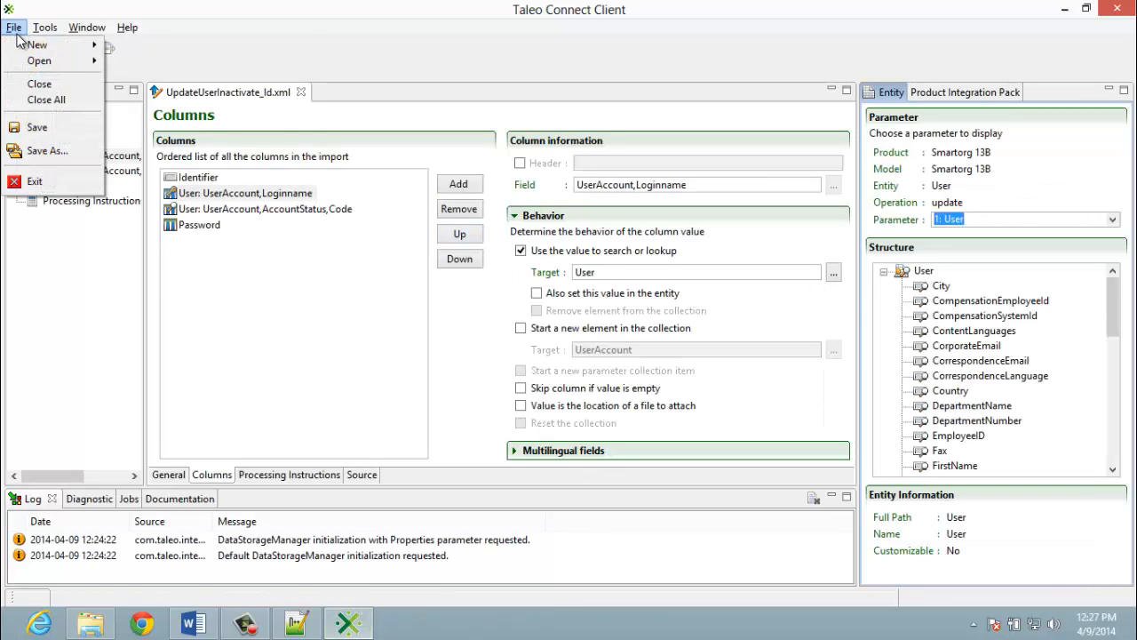
pyautogui.moveTo(38, 46)
pyautogui.click(124, 46)
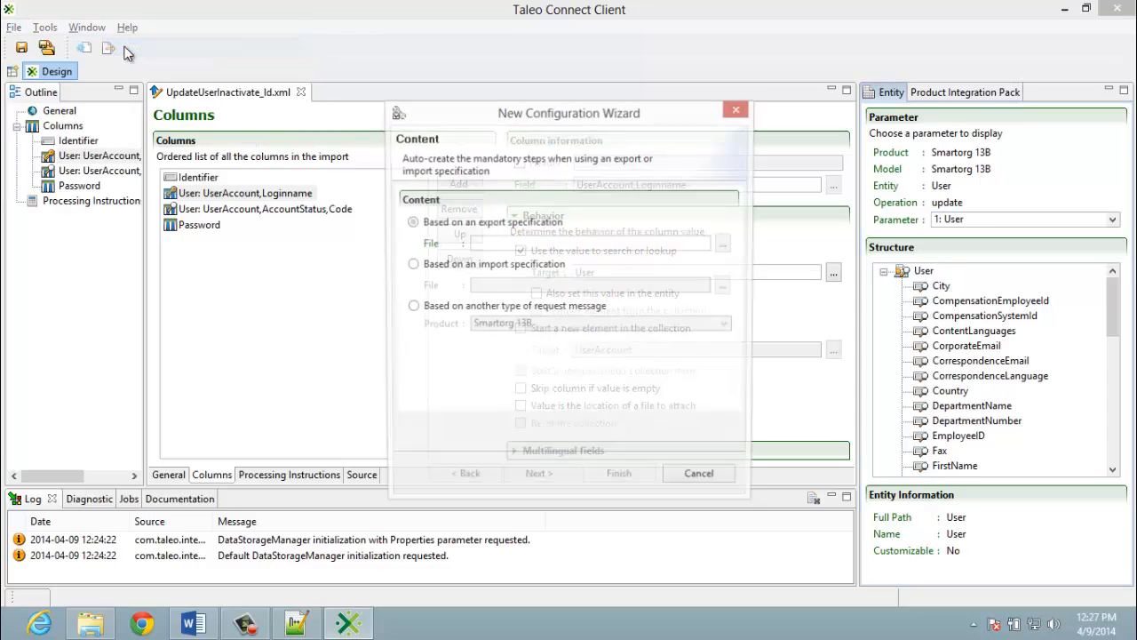
pyautogui.click(409, 266)
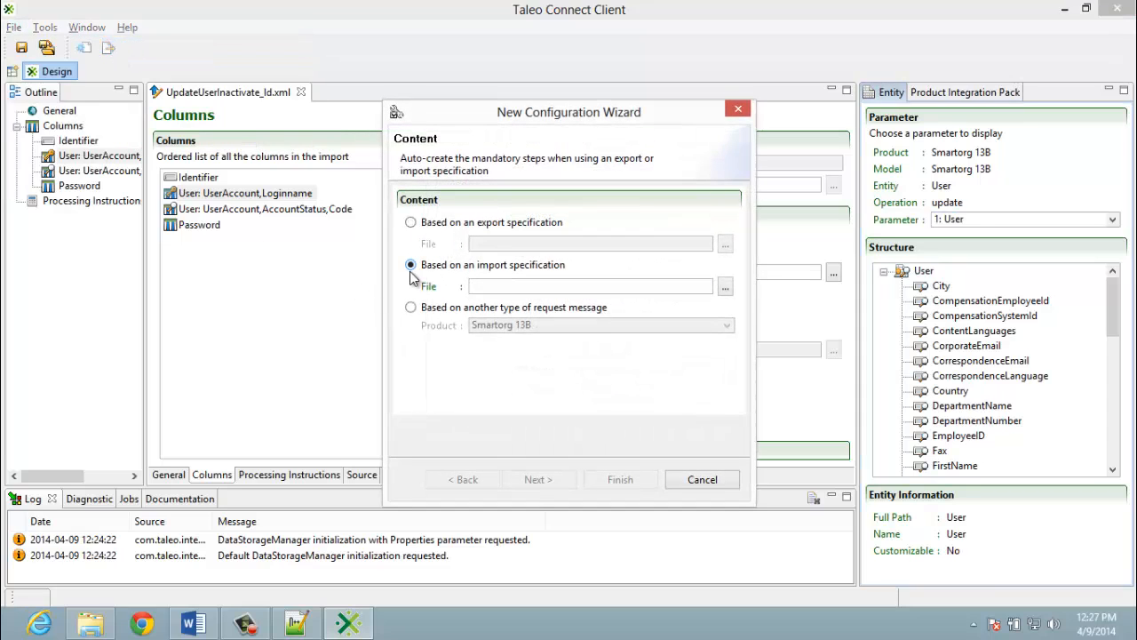
pyautogui.click(728, 290)
pyautogui.click(692, 242)
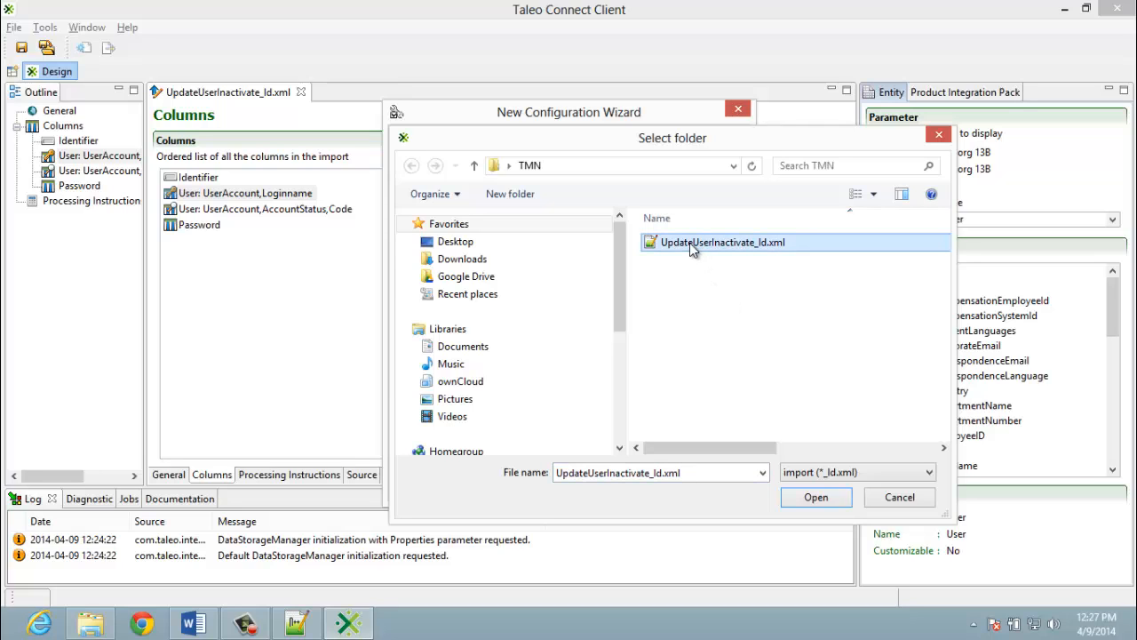
pyautogui.click(812, 497)
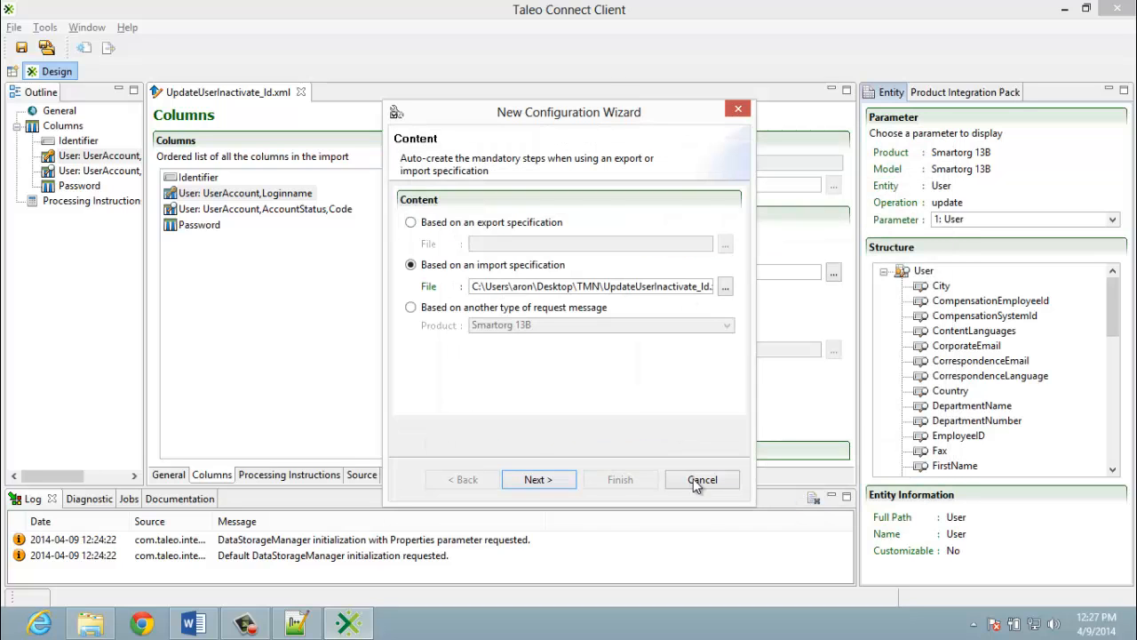
# Set the configuration's endpoint to mentor.taleo.net and finish creating the configuration
pyautogui.click(536, 479)
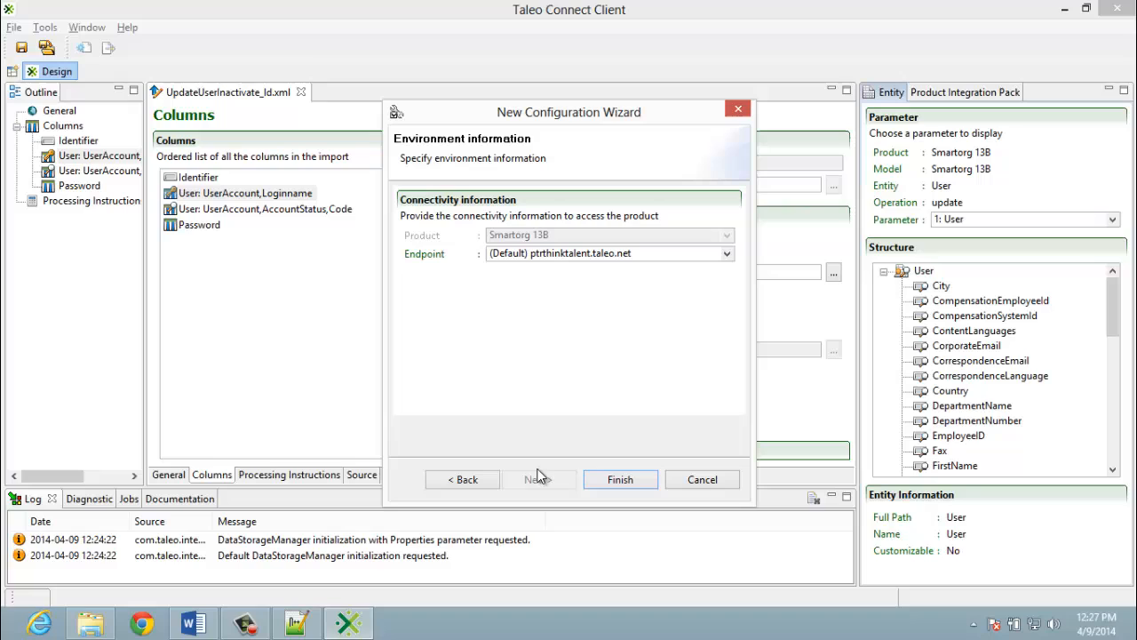
pyautogui.click(726, 254)
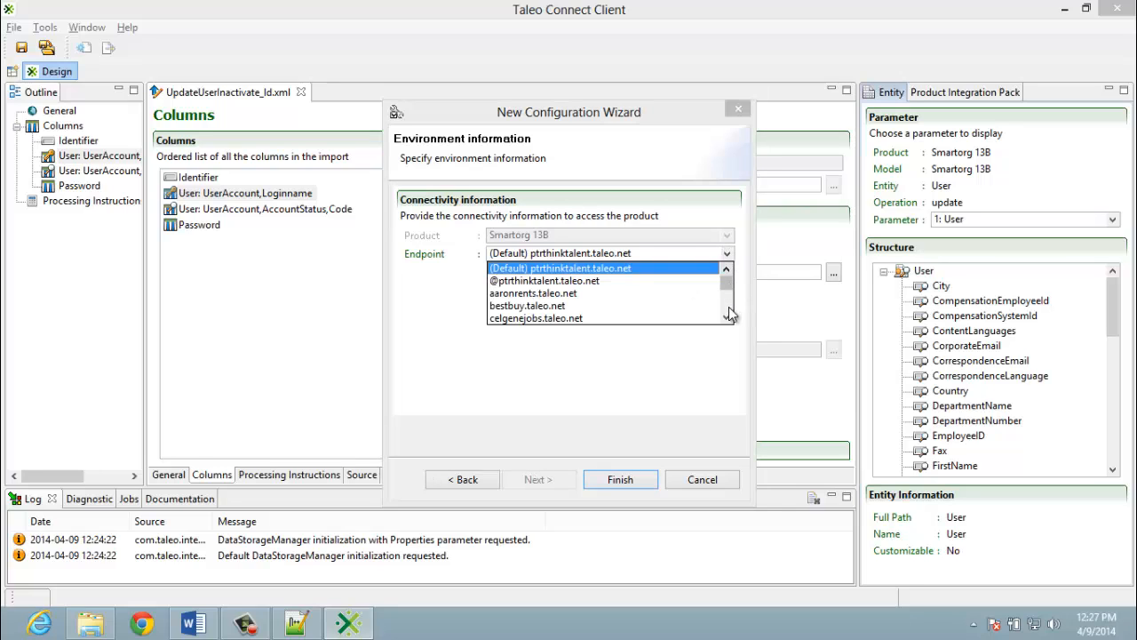
pyautogui.click(726, 309)
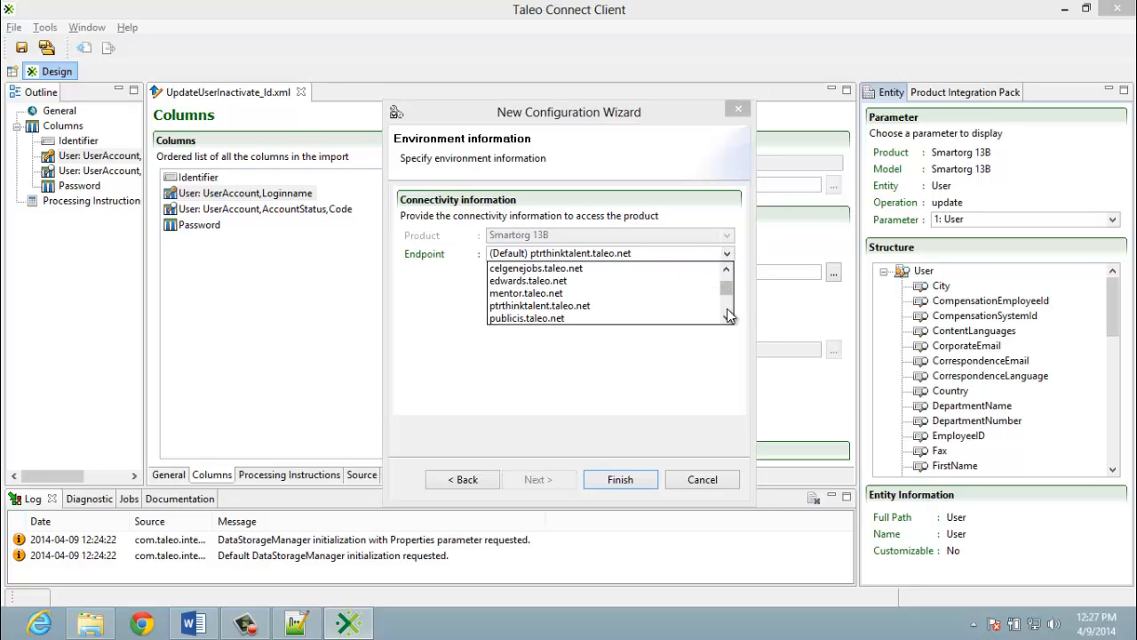
pyautogui.click(522, 294)
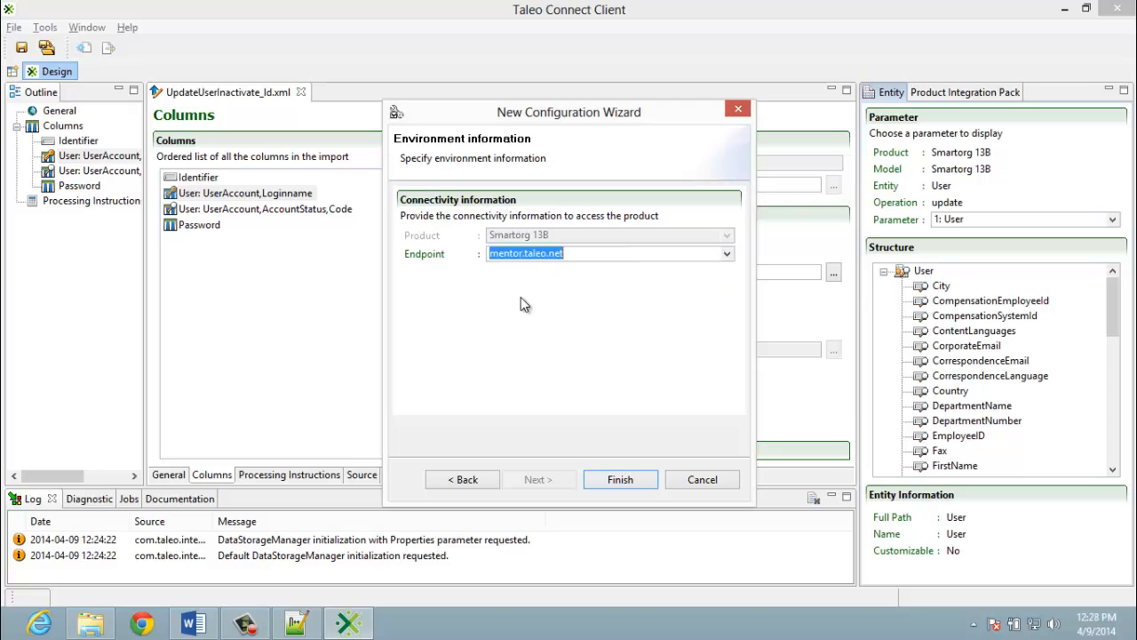
pyautogui.click(613, 480)
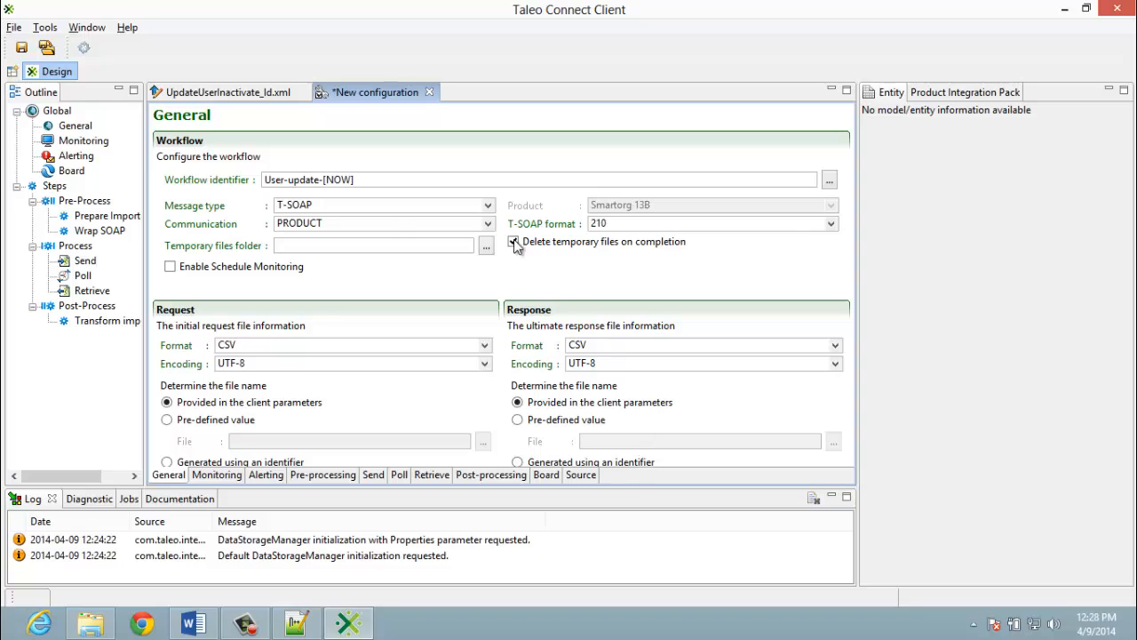
# Collapse the log and make the request file a pre-defined value pointing to UserUpdate .csv in the TMN folder
pyautogui.click(831, 497)
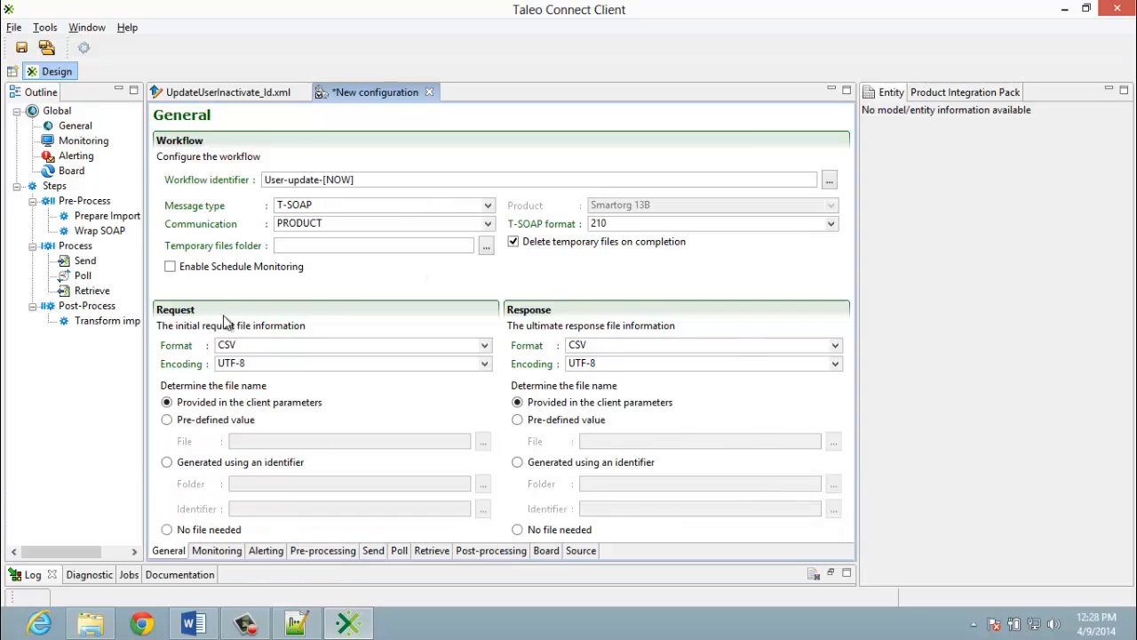
pyautogui.click(167, 419)
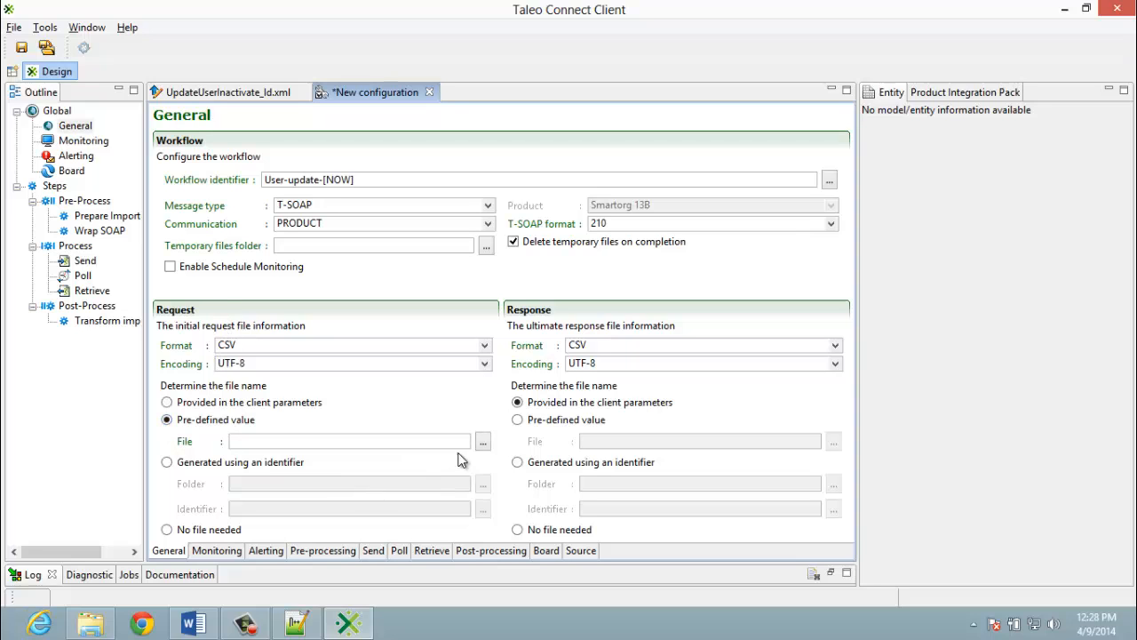
pyautogui.click(483, 440)
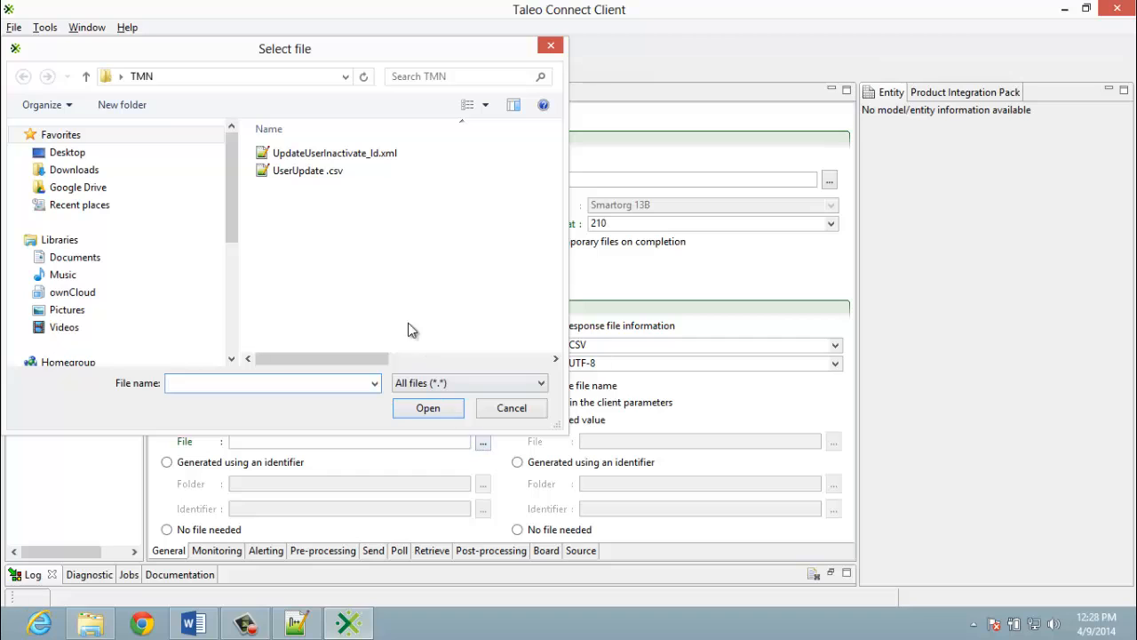
pyautogui.click(308, 173)
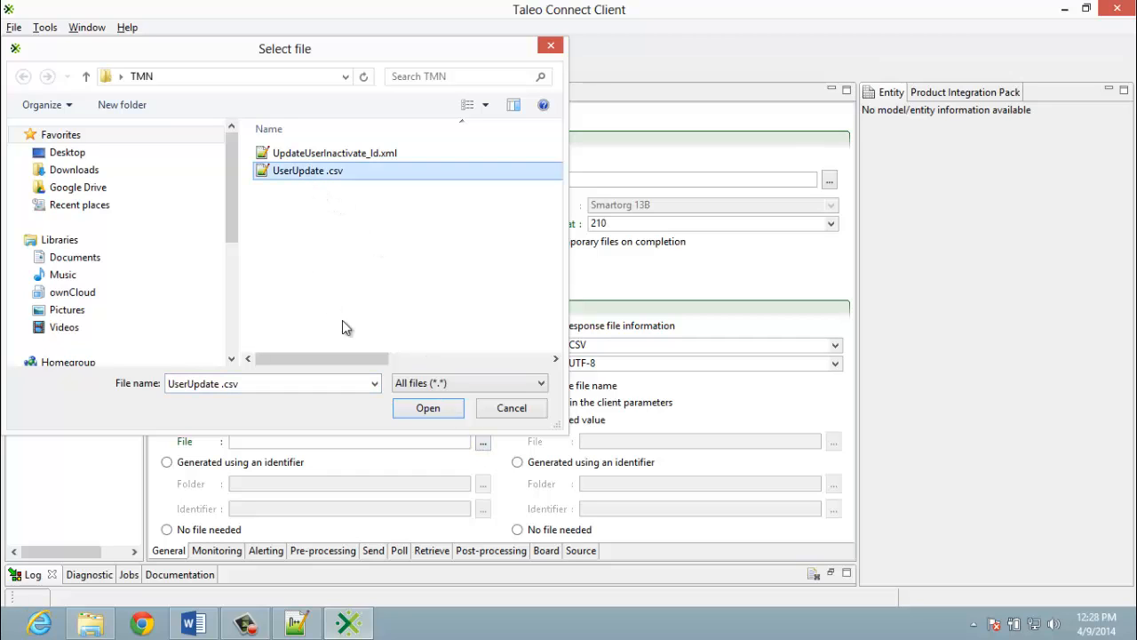
pyautogui.click(422, 408)
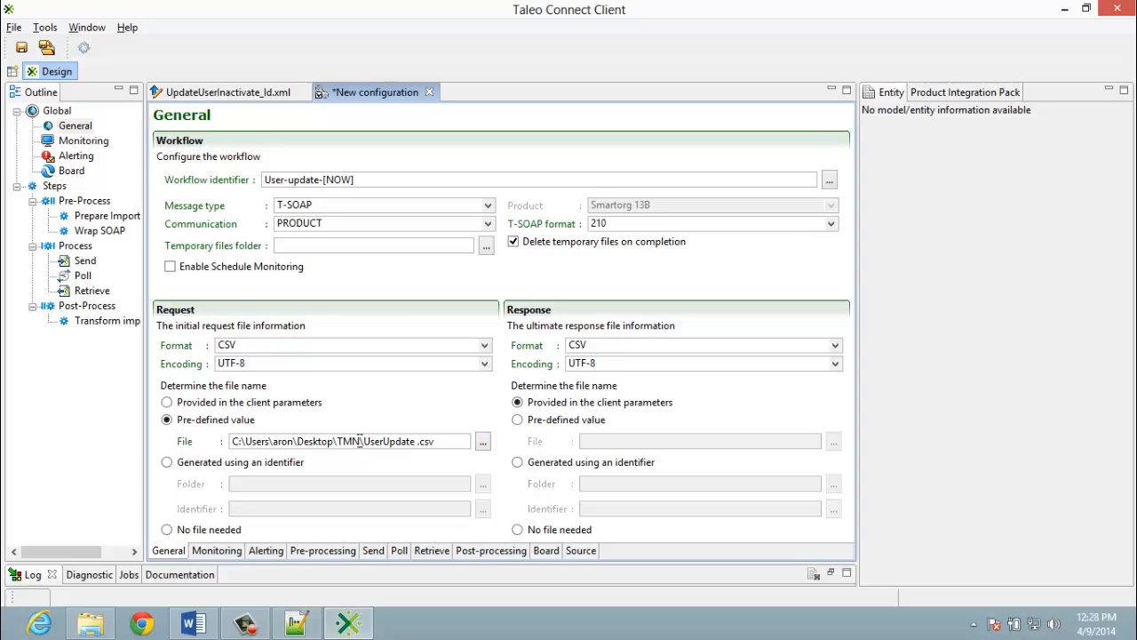
# Have the response file name generated using an identifier, and set its folder to the TMN path copied from the request file
pyautogui.moveTo(362, 441); pyautogui.dragTo(232, 422)
pyautogui.hotkey('ctrl', 'c')
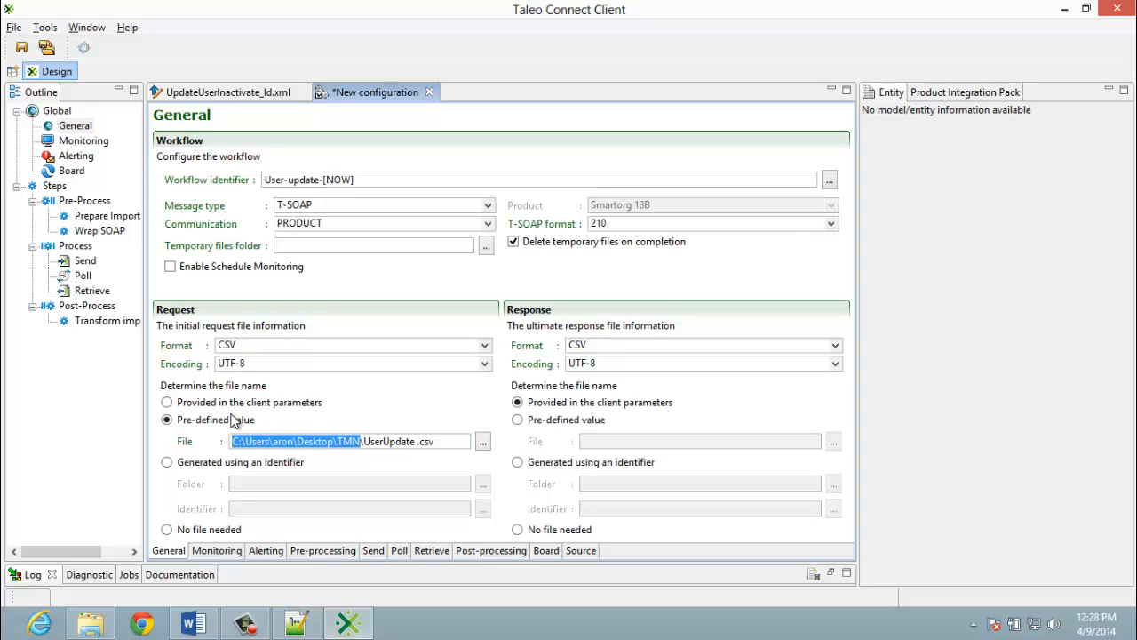
pyautogui.click(518, 462)
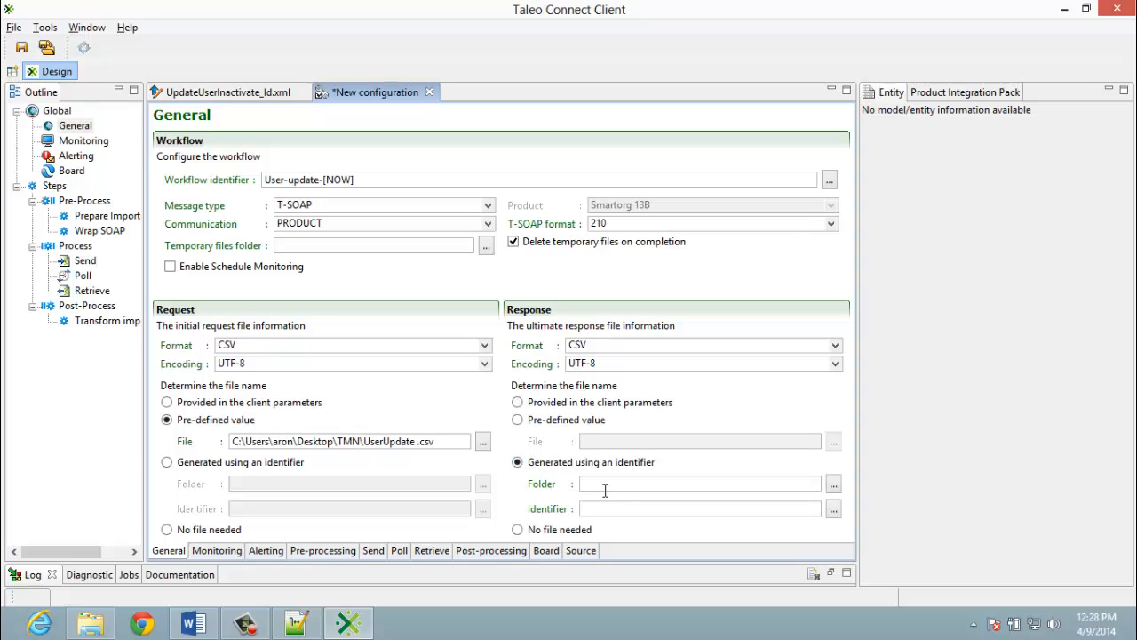
pyautogui.hotkey('ctrl', 'v')
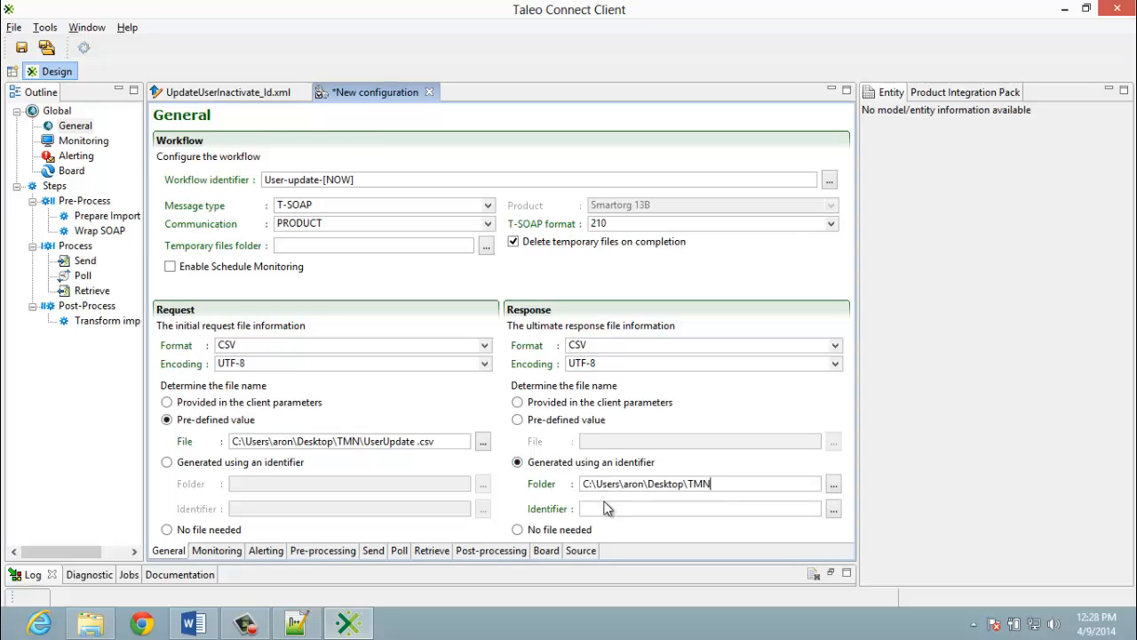
# Finish the response folder path as the TMN folder and set the response file identifier to UpdateResponse-[NOW]
pyautogui.press('BackSpace')
pyautogui.click(606, 507)
pyautogui.write('UpdateResponse-[')
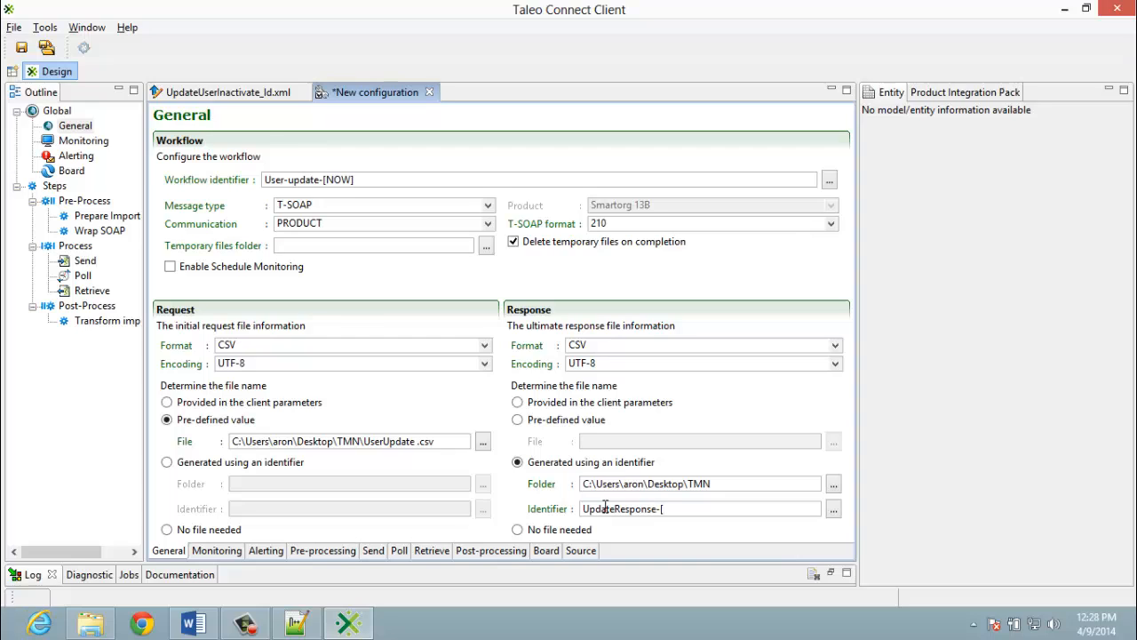
pyautogui.write('NOW')
# Save the new configuration in the TMN folder under the name UpdateUserInactivateConf
pyautogui.click(23, 49)
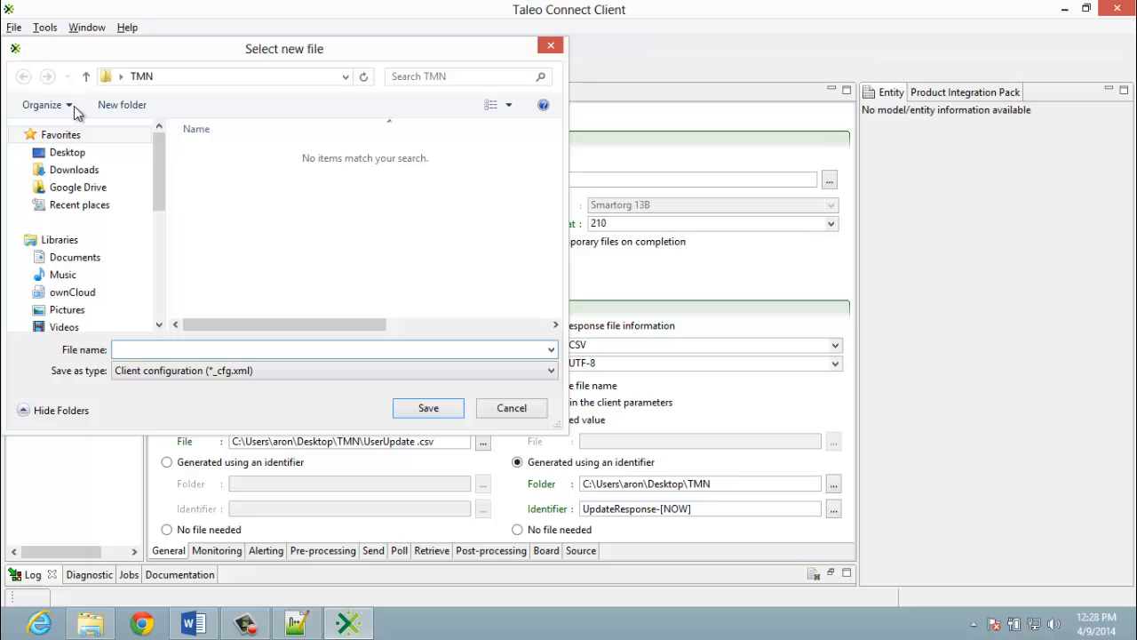
pyautogui.write('U')
pyautogui.press('Down')
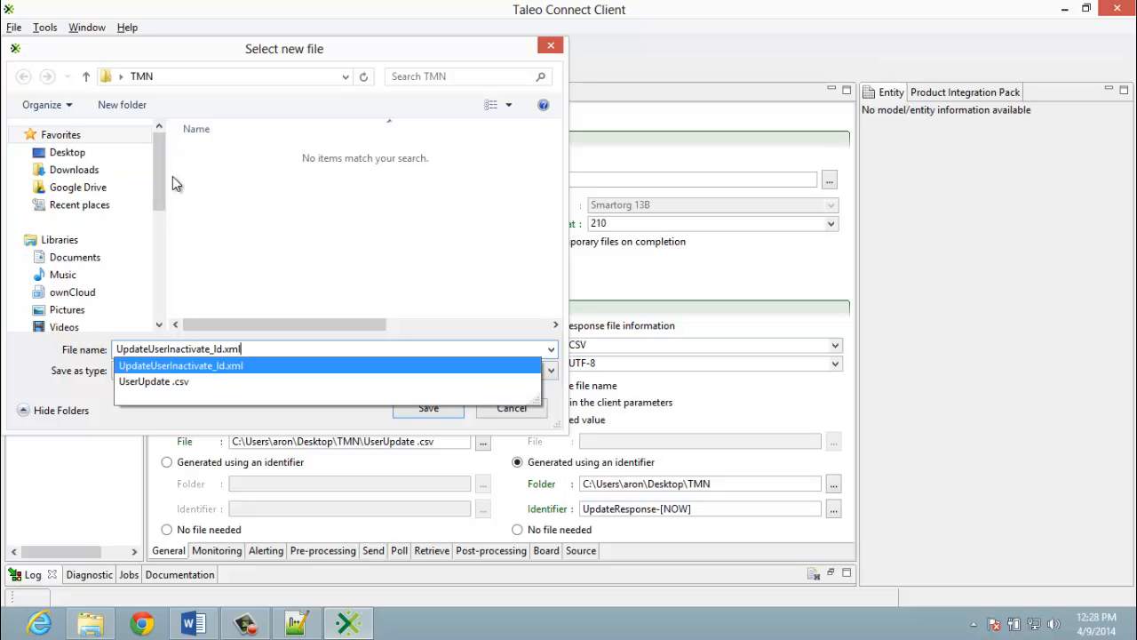
pyautogui.press('BackSpace')
pyautogui.press('BackSpace')
pyautogui.press('BackSpace')
pyautogui.press('BackSpace')
pyautogui.press('BackSpace')
pyautogui.press('BackSpace')
pyautogui.press('BackSpace')
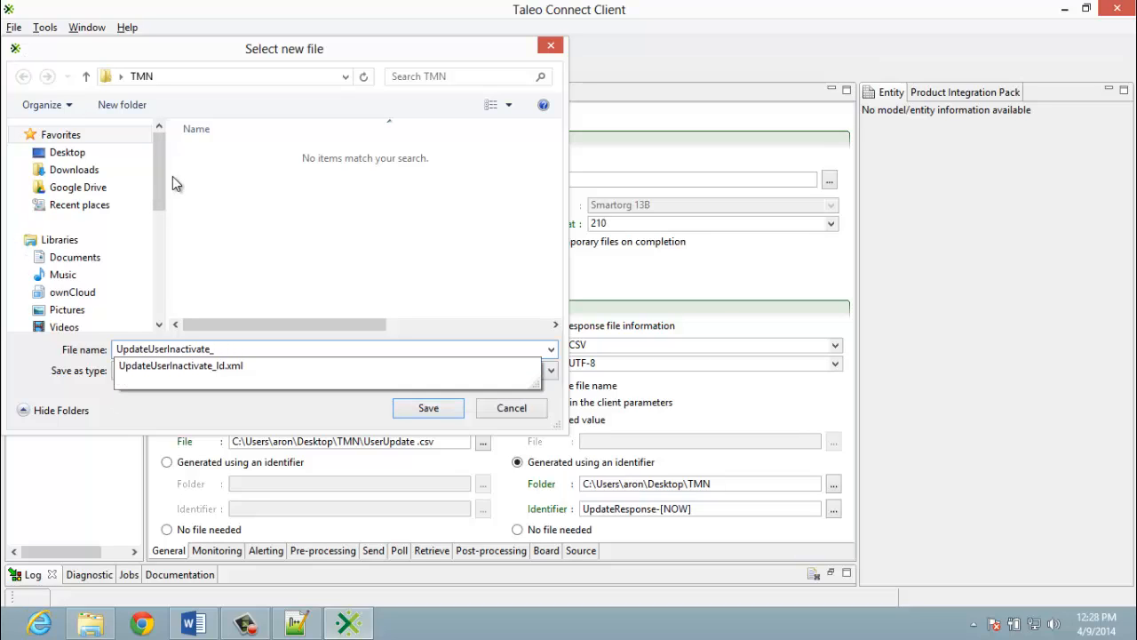
pyautogui.write('Conf')
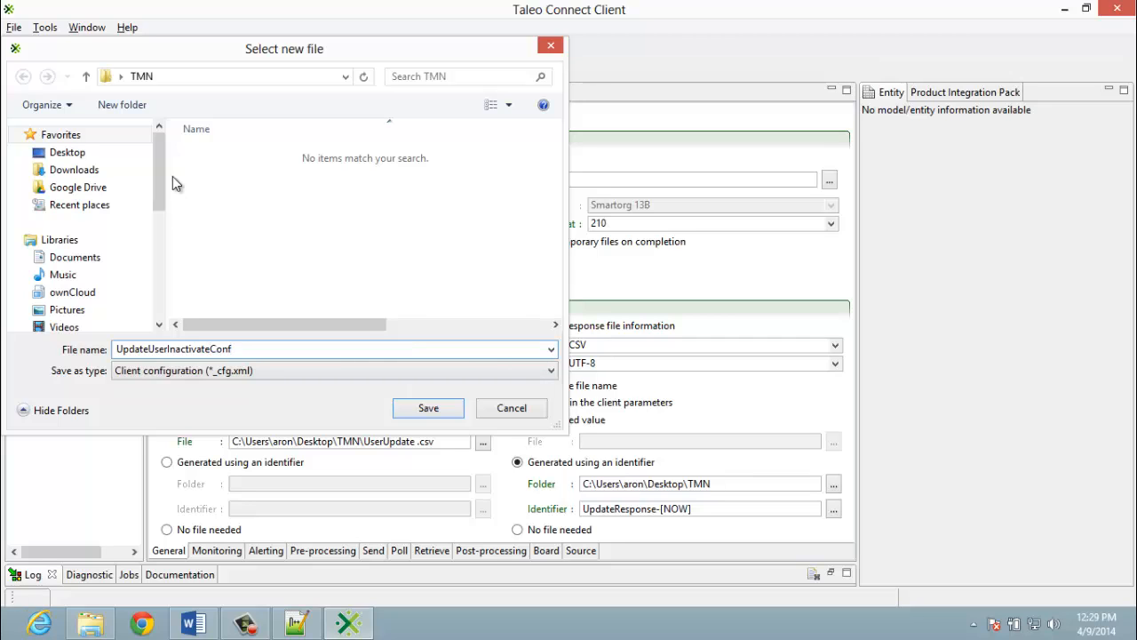
pyautogui.press('Return')
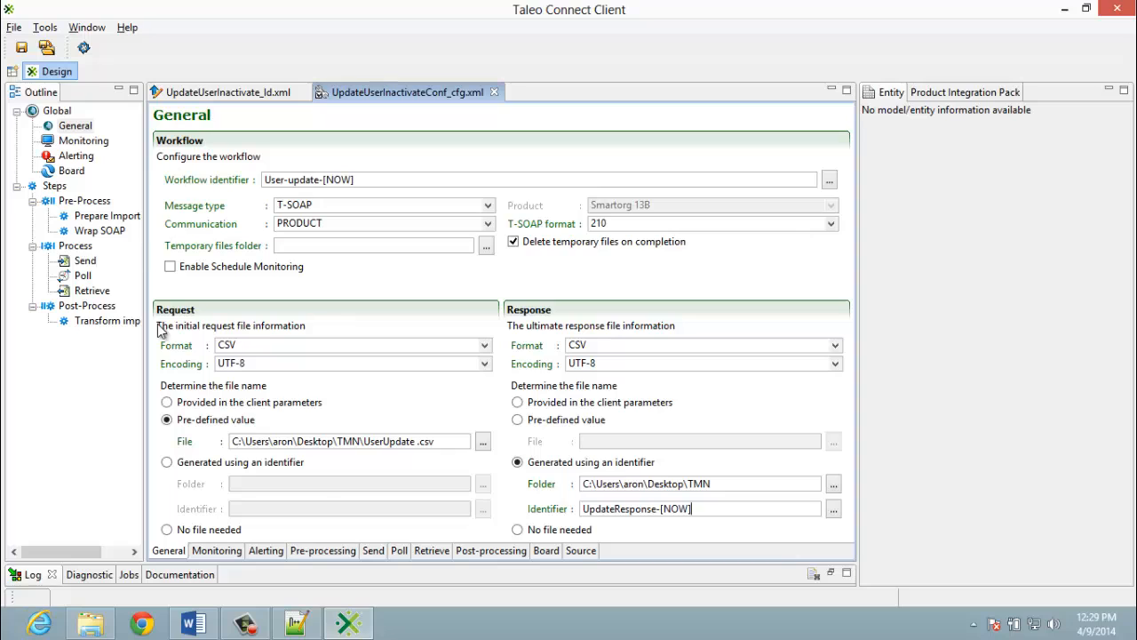
# Set the polling step's completion attempts to 300
pyautogui.click(399, 551)
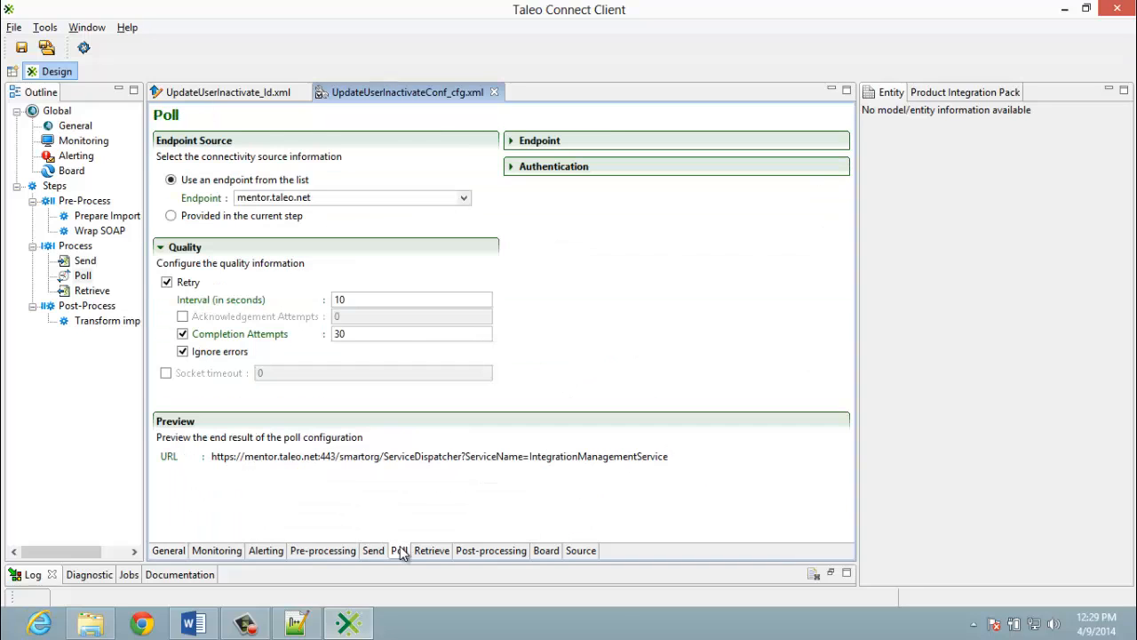
pyautogui.click(372, 334)
pyautogui.write('0')
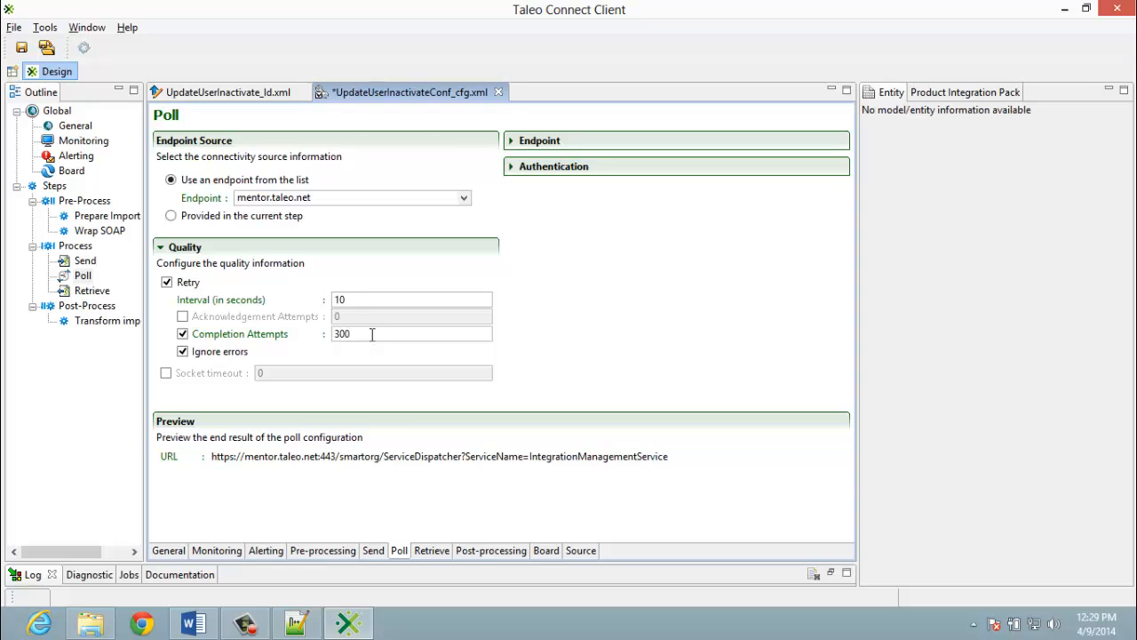
# Save and run the configuration, enlarging the monitoring view to follow the workflow execution
pyautogui.click(22, 47)
pyautogui.click(83, 48)
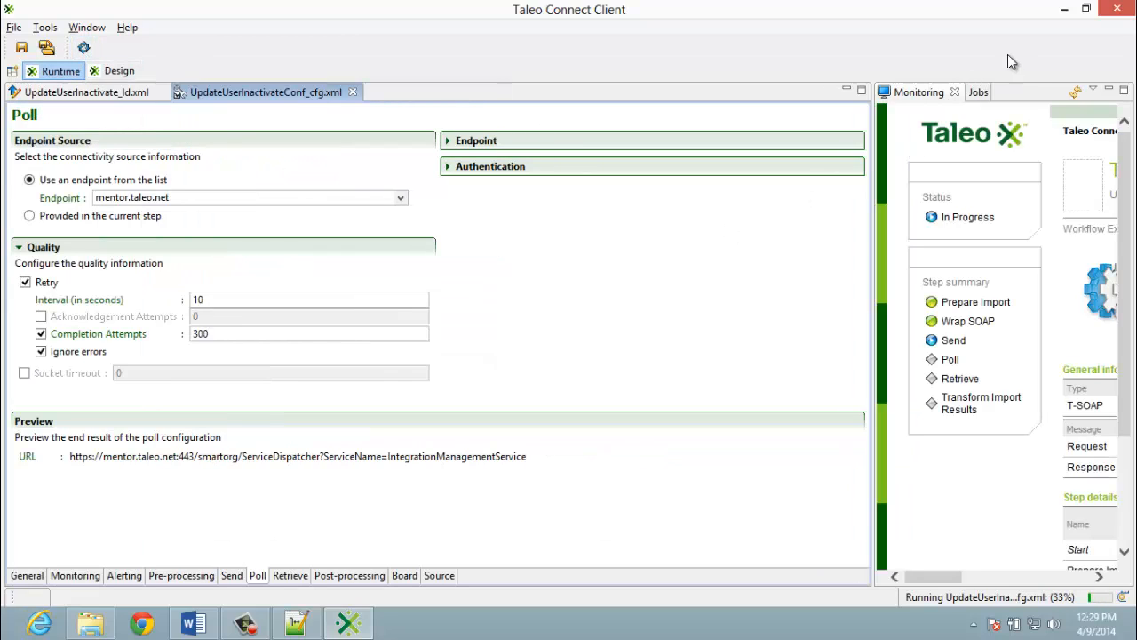
pyautogui.click(1124, 93)
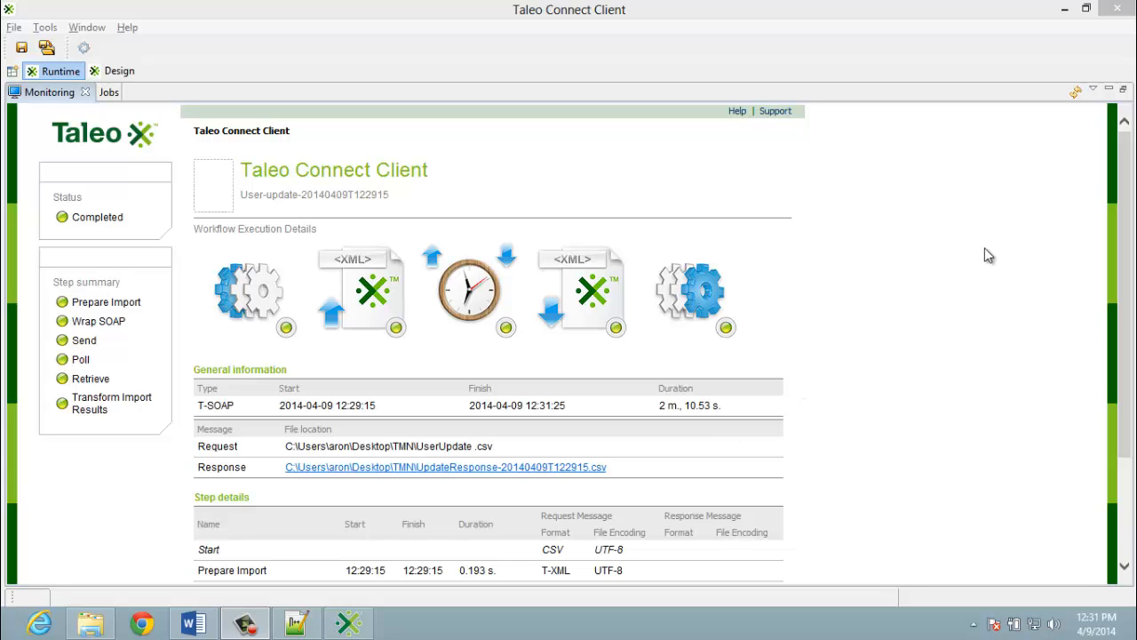
# Minimize Taleo Connect Client and open the generated UpdateResponse CSV file from the TMN folder on the desktop
pyautogui.click(1068, 13)
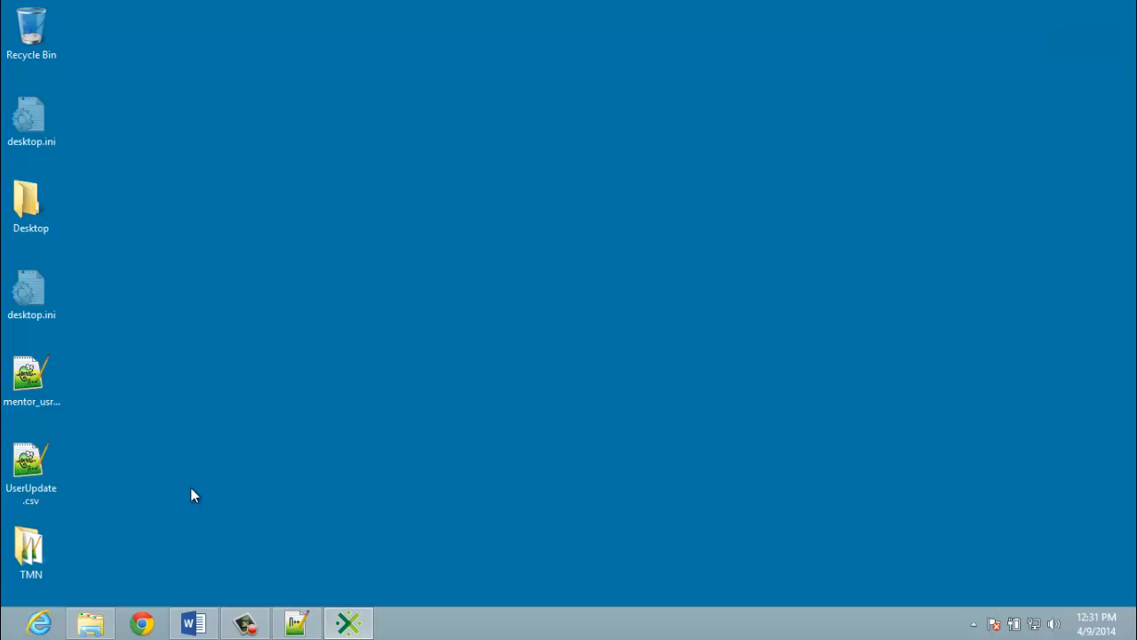
pyautogui.doubleClick(34, 547)
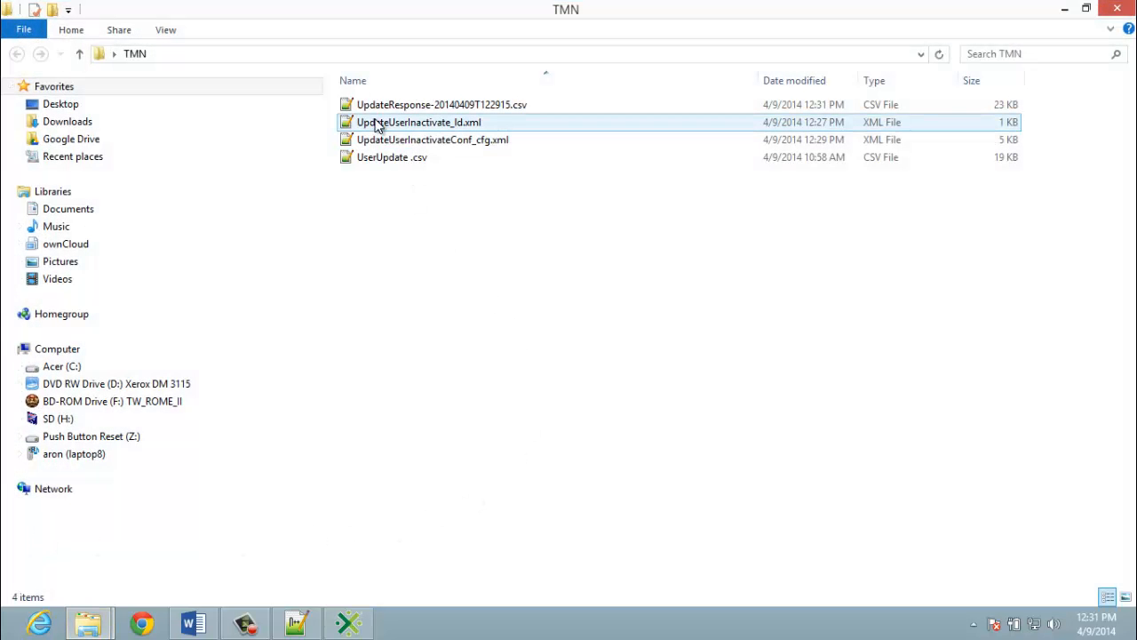
pyautogui.doubleClick(499, 107)
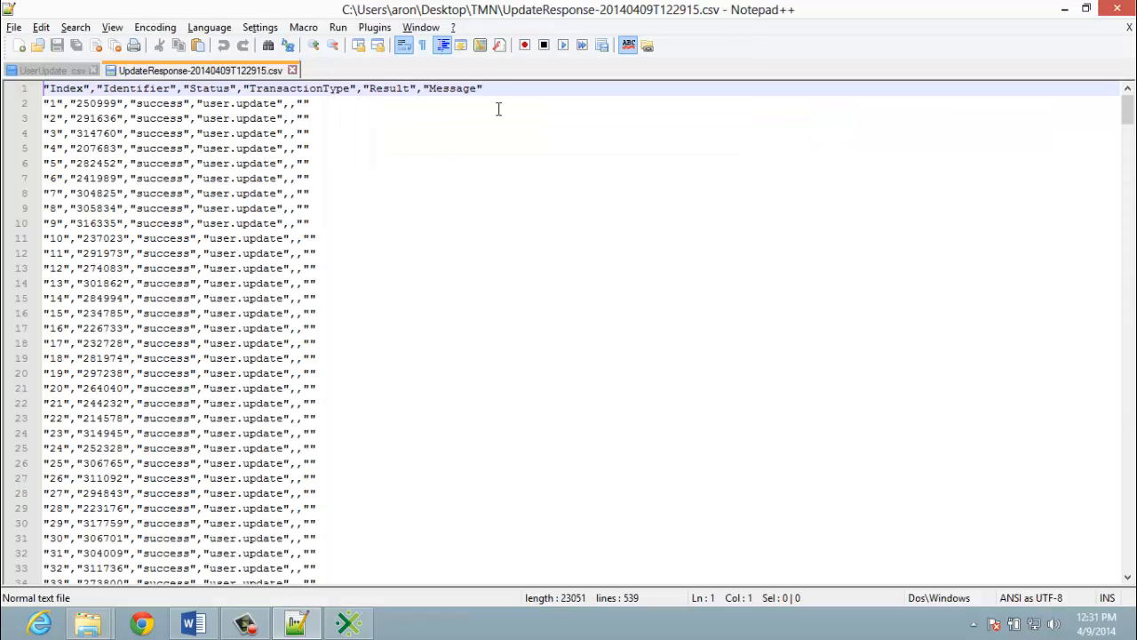
# Examine the status and message of every user update record through to the end of the response file
pyautogui.scroll(-12, 495, 259)
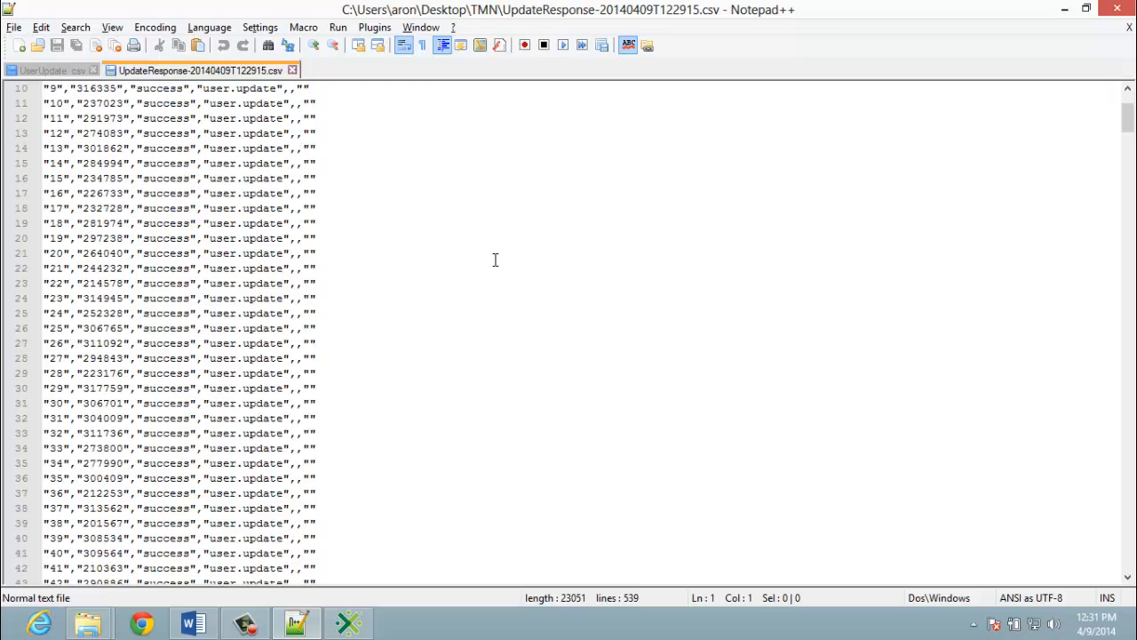
pyautogui.scroll(-15, 495, 260)
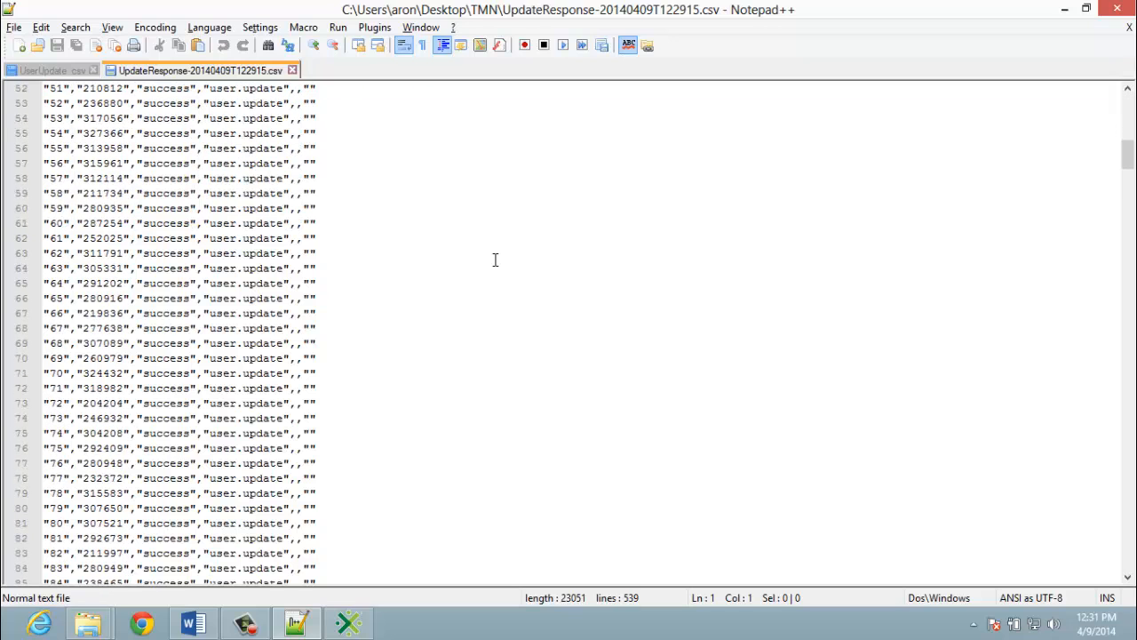
pyautogui.scroll(-19, 495, 260)
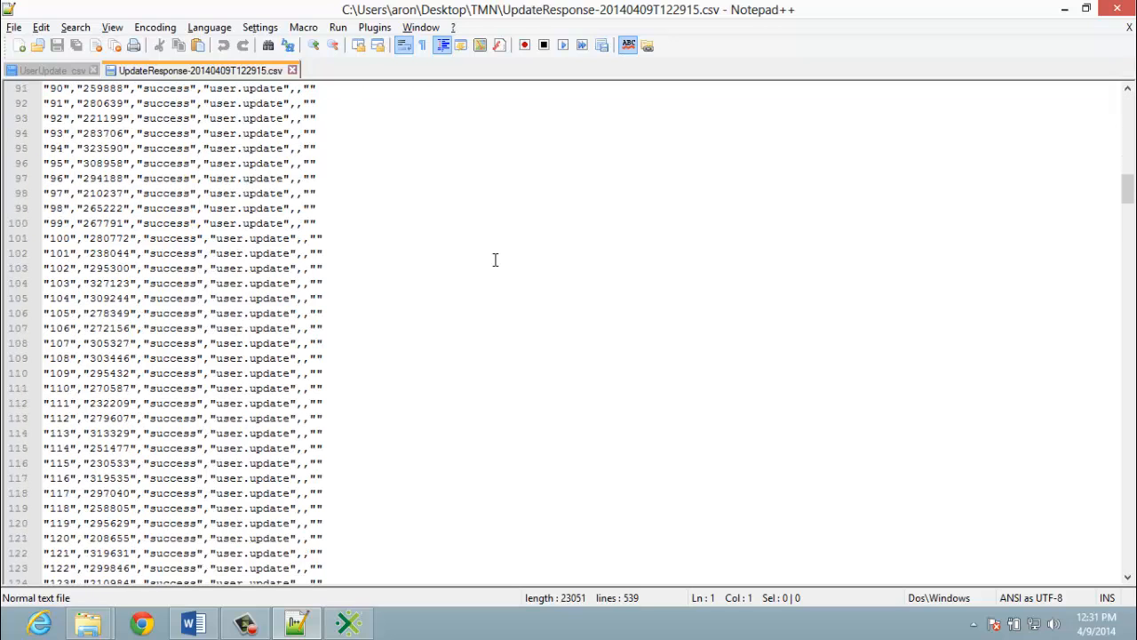
pyautogui.scroll(-20, 494, 259)
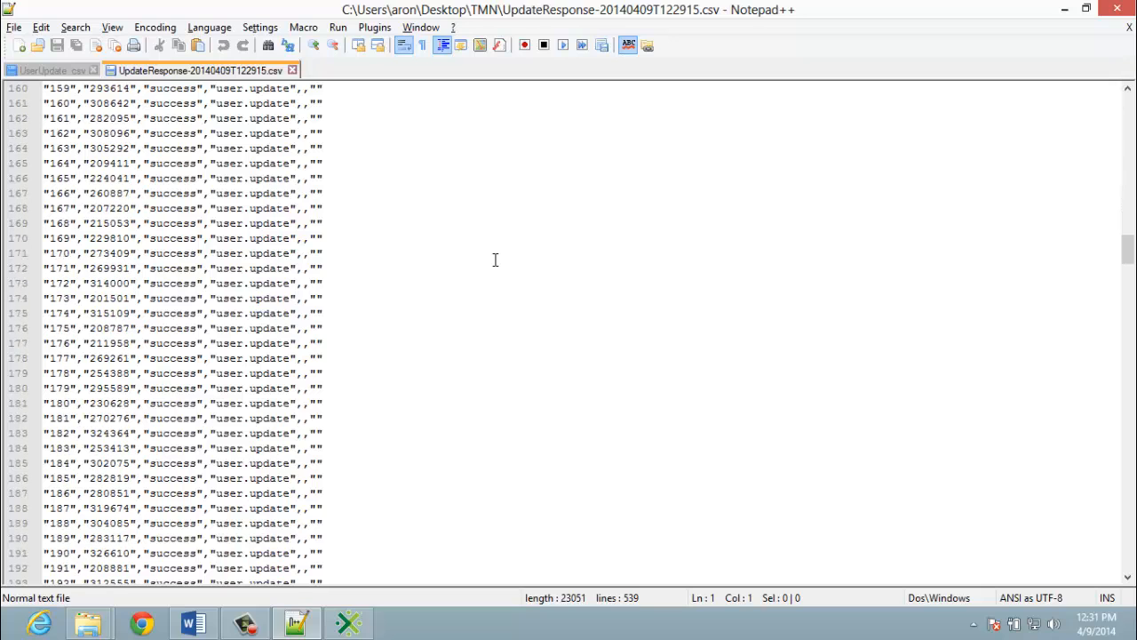
pyautogui.scroll(-20, 495, 260)
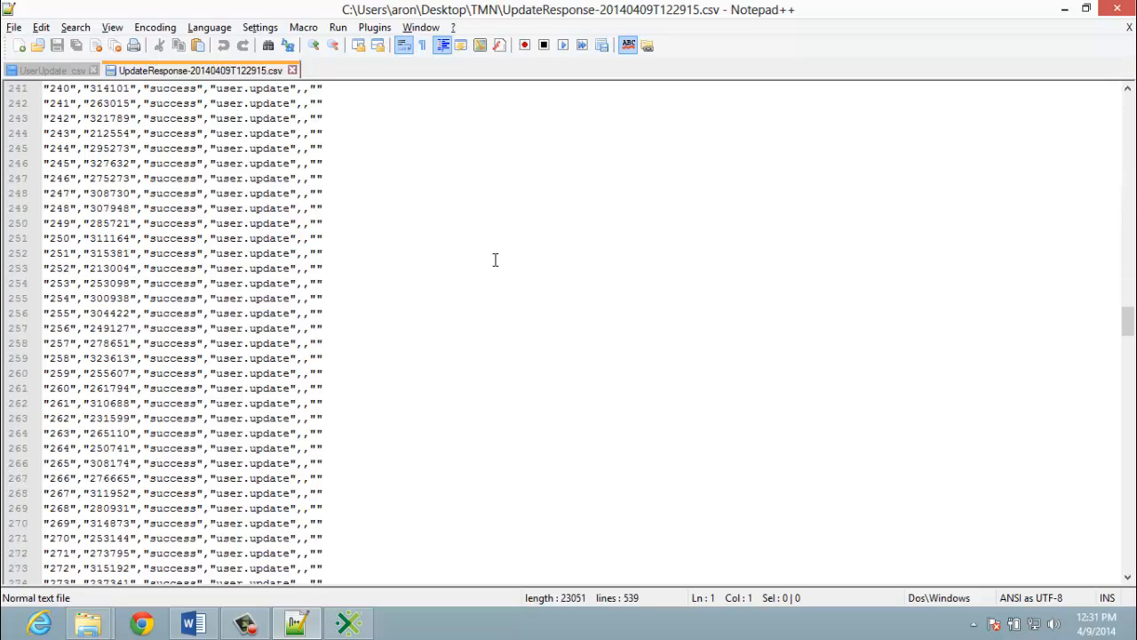
pyautogui.scroll(-17, 495, 260)
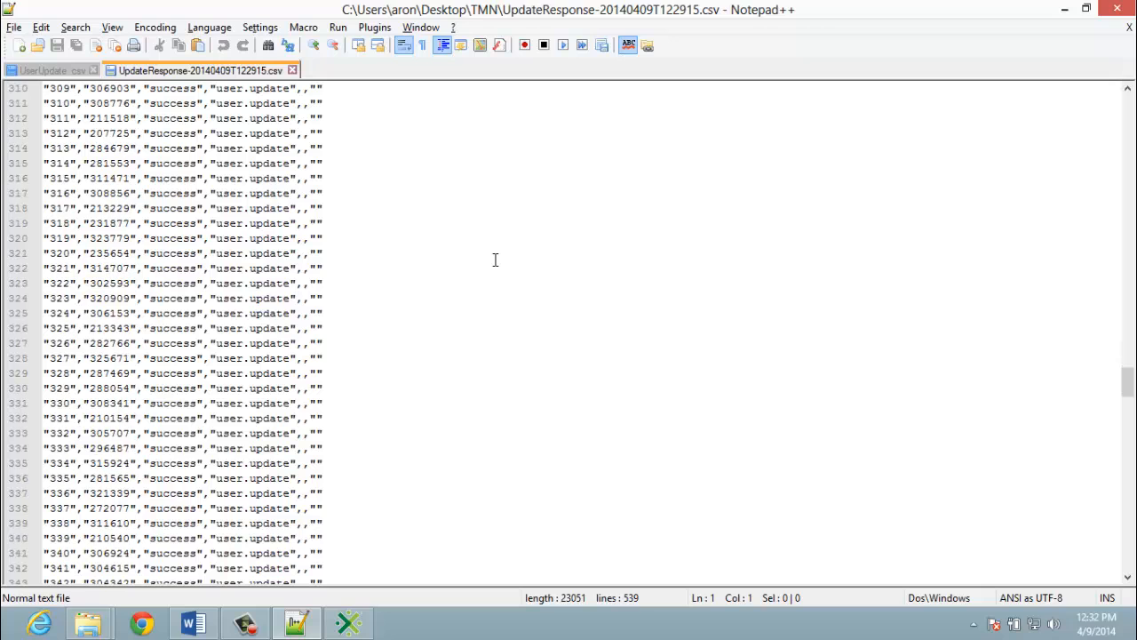
pyautogui.scroll(-17, 495, 259)
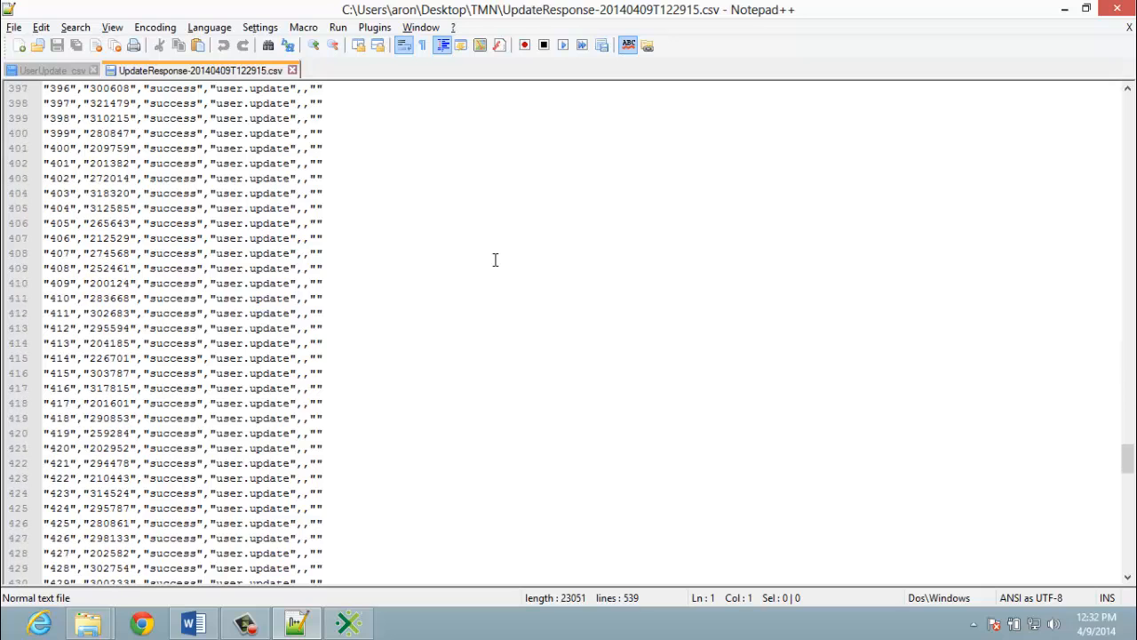
pyautogui.scroll(-12, 495, 260)
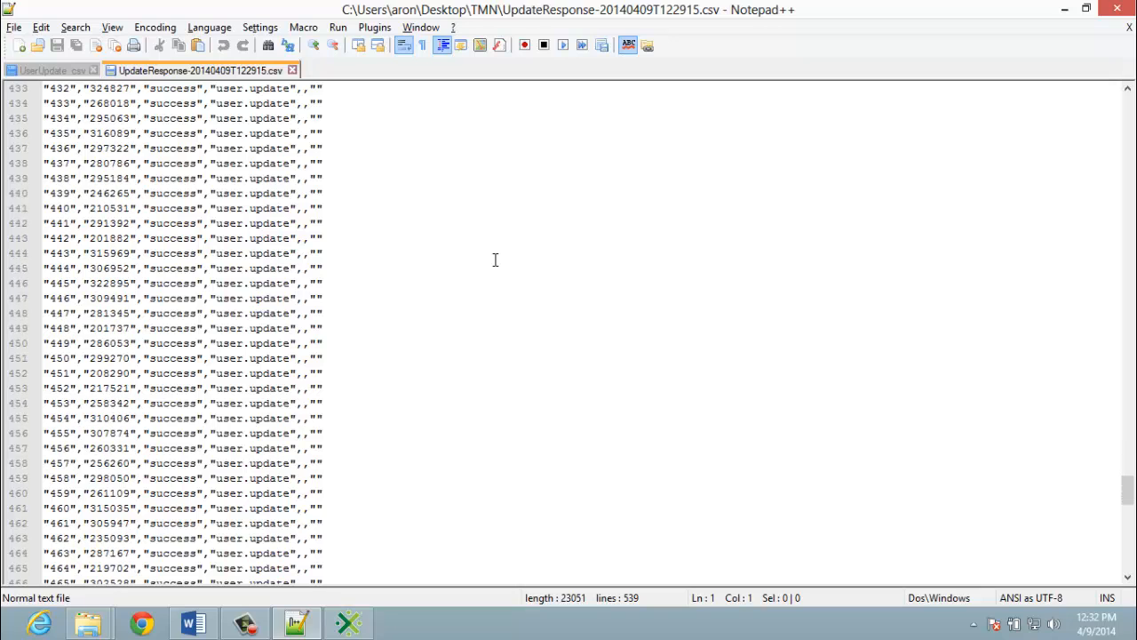
pyautogui.scroll(-19, 495, 260)
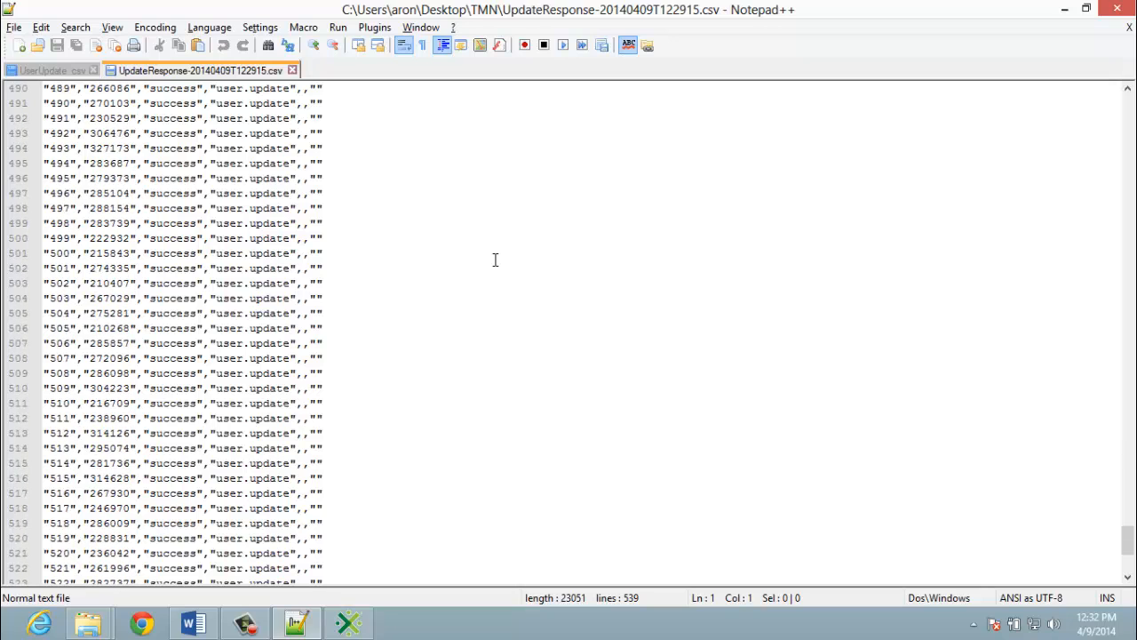
pyautogui.scroll(-6, 495, 260)
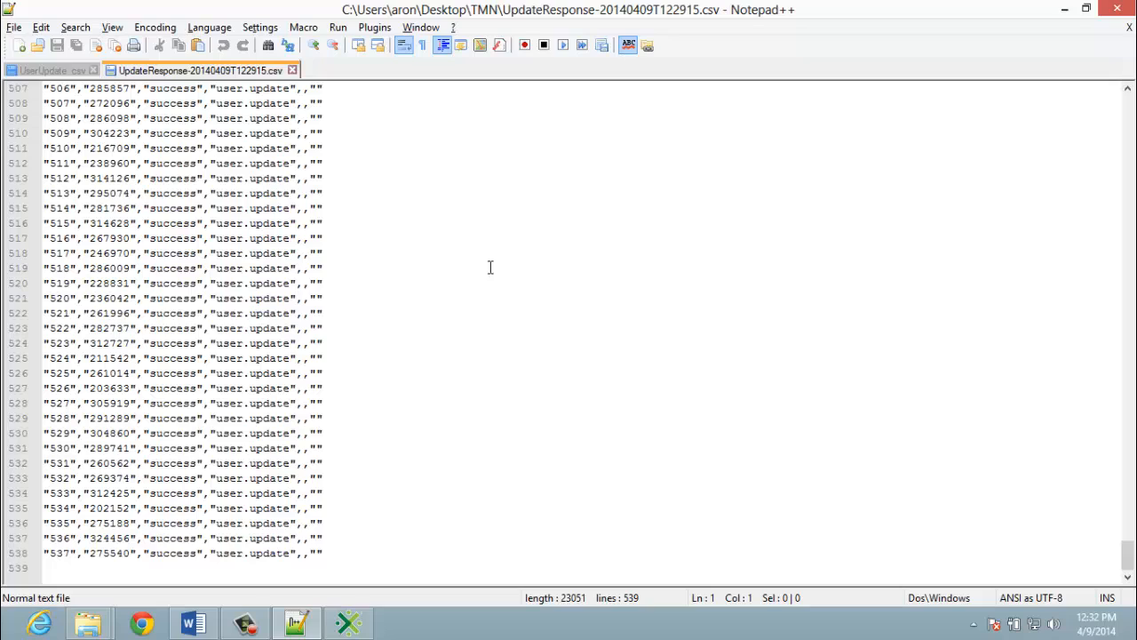